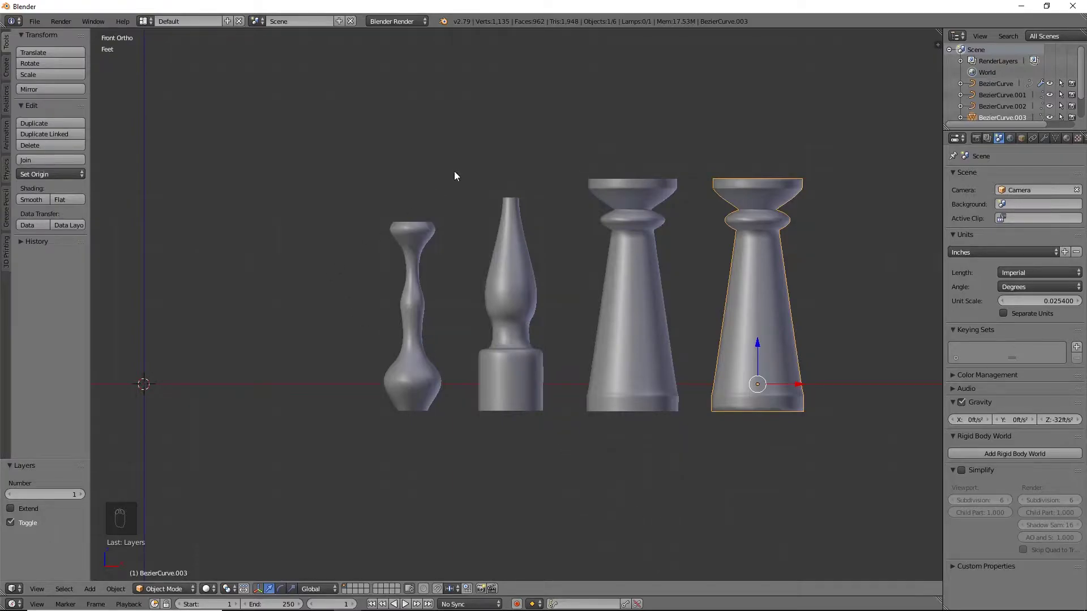
Examine the four finished lathe-style models from several angles.
middle_click_drag(451, 175, 381, 201)
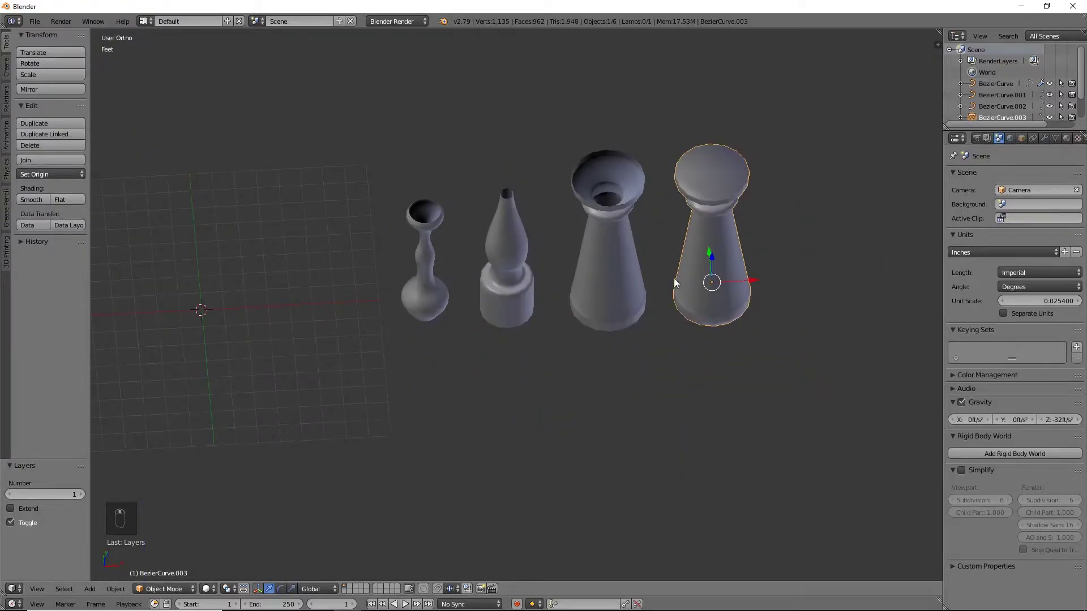
middle_click_drag(694, 168, 745, 173)
middle_click_drag(705, 440, 744, 305)
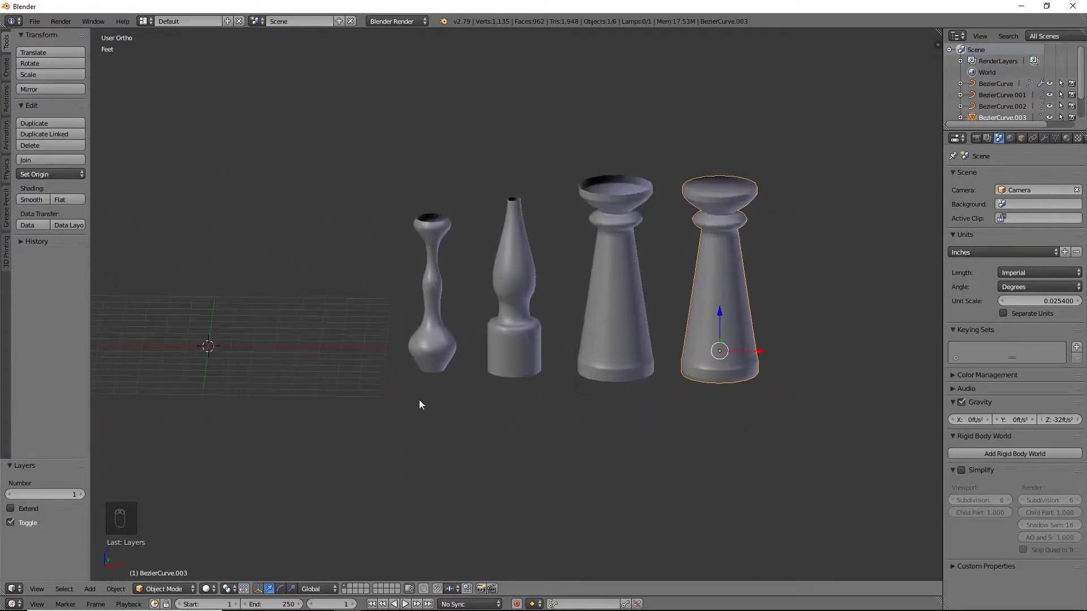
key("KP_1")
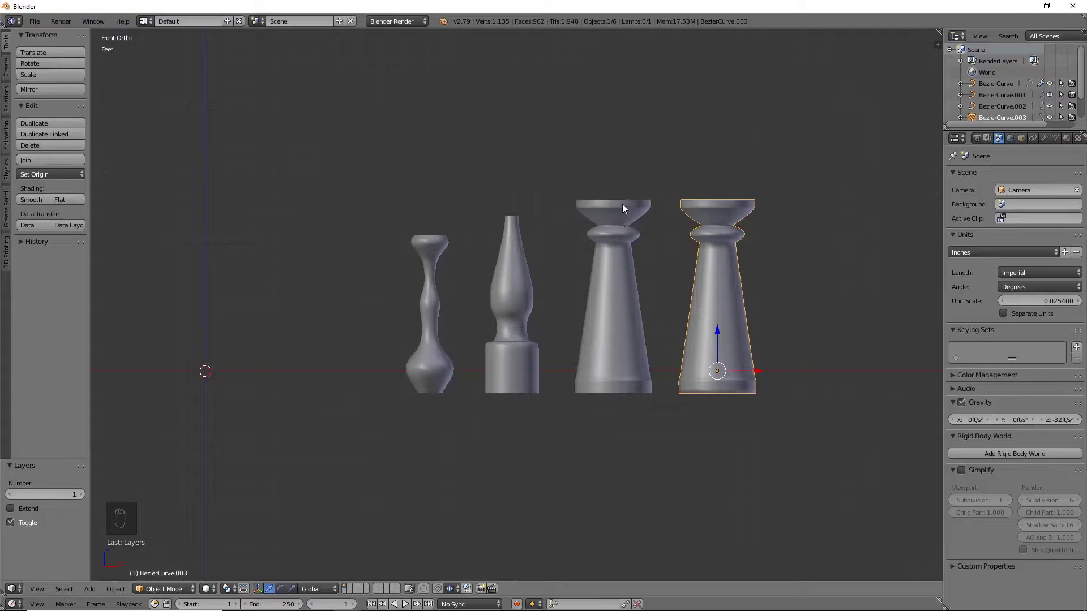
middle_click_drag(622, 206, 621, 227)
middle_click_drag(718, 189, 734, 308)
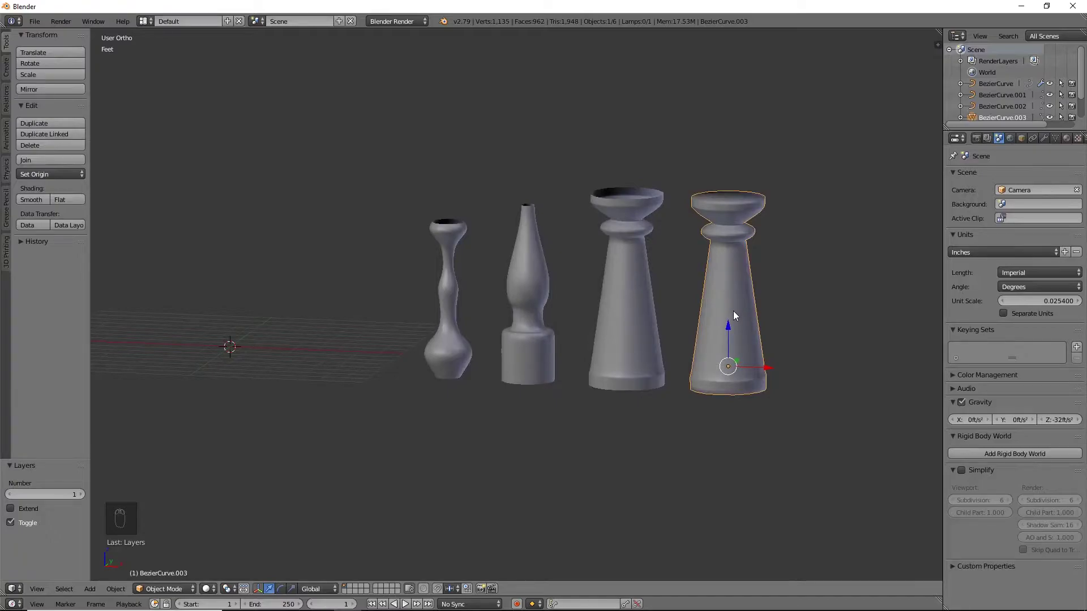
middle_click_drag(732, 312, 608, 303)
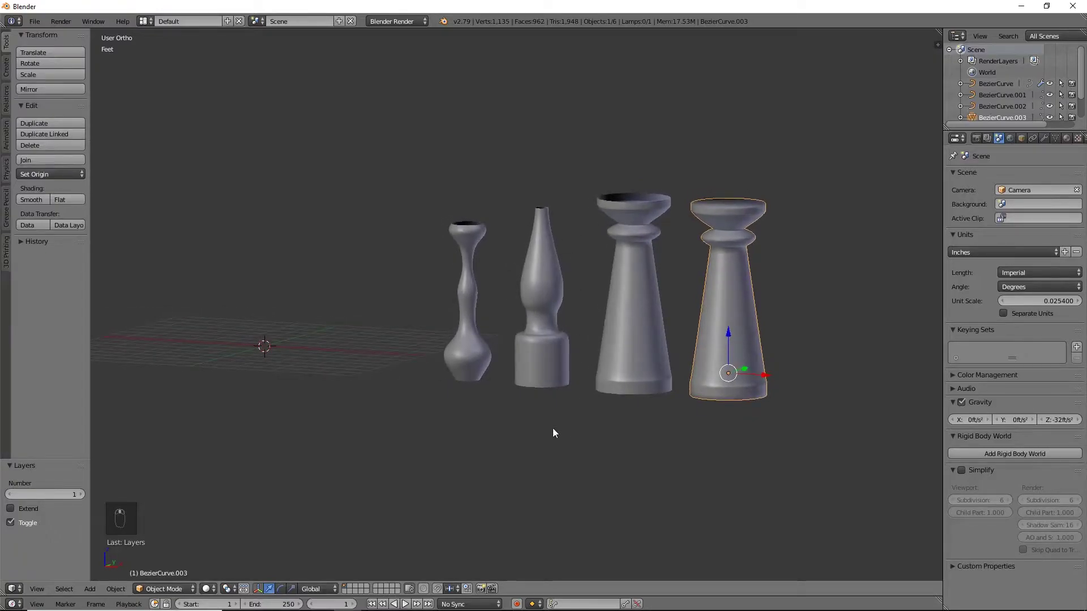
Switch to empty layer 2 and add a Bezier curve at the origin.
key("2")
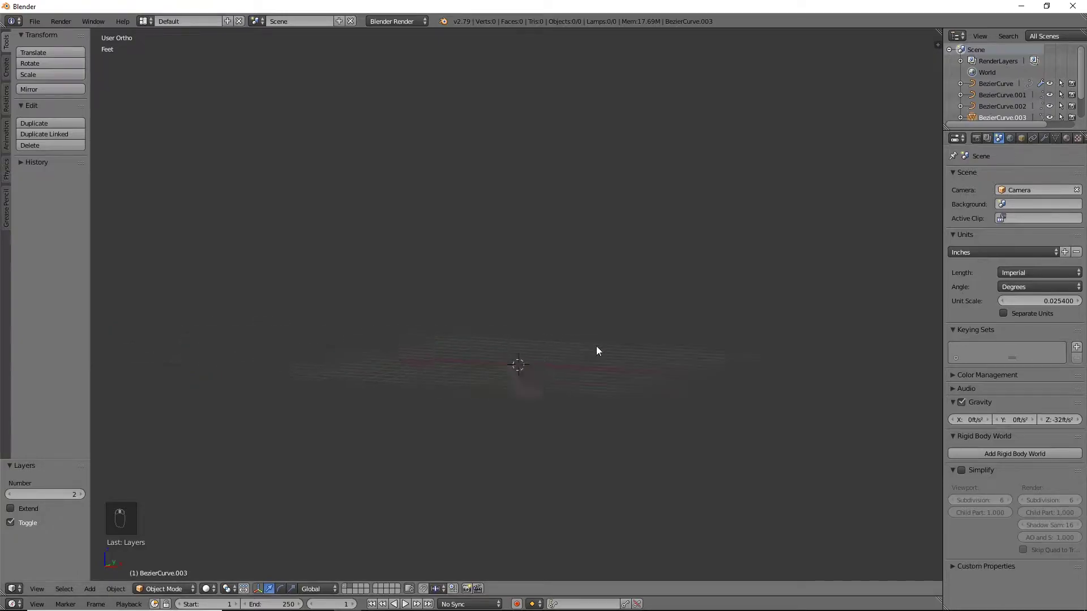
key("shift+a")
mouse_move(610, 348)
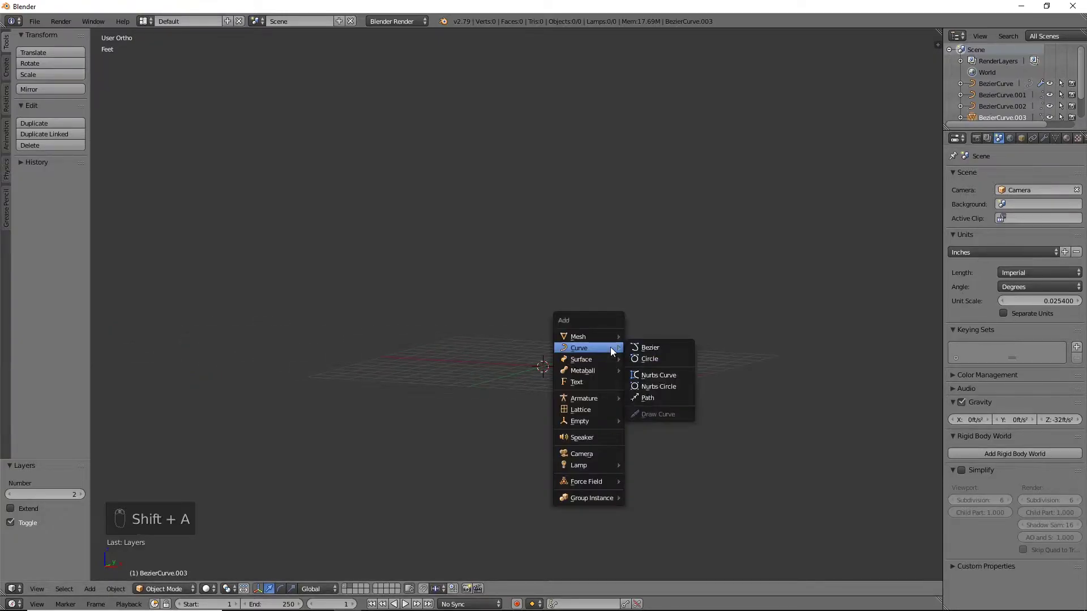
left_click(651, 347)
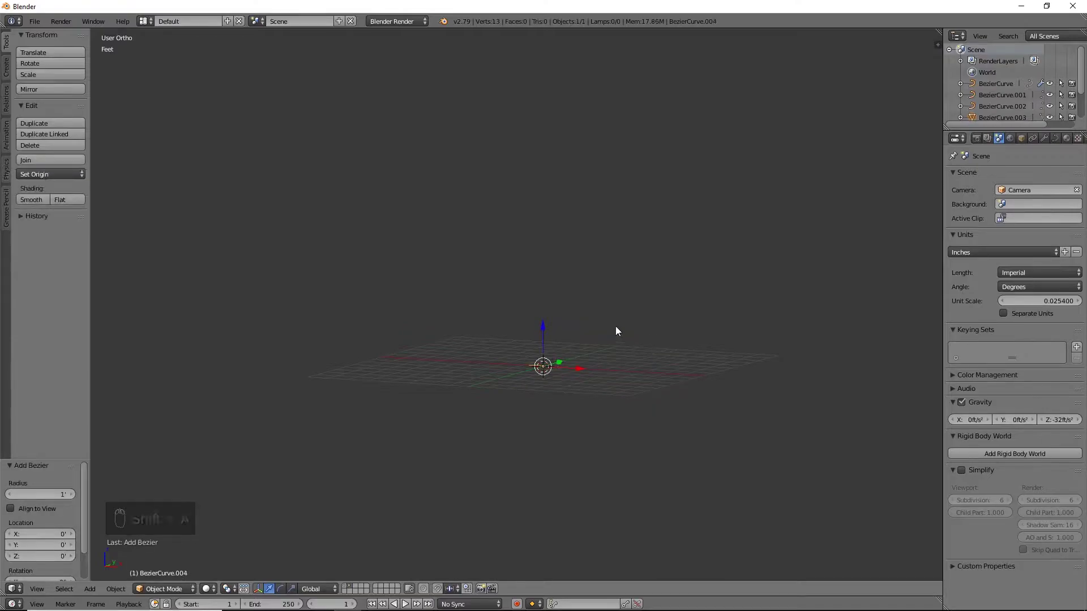
middle_click_drag(615, 327, 620, 348)
scroll(619, 349, "up", 7)
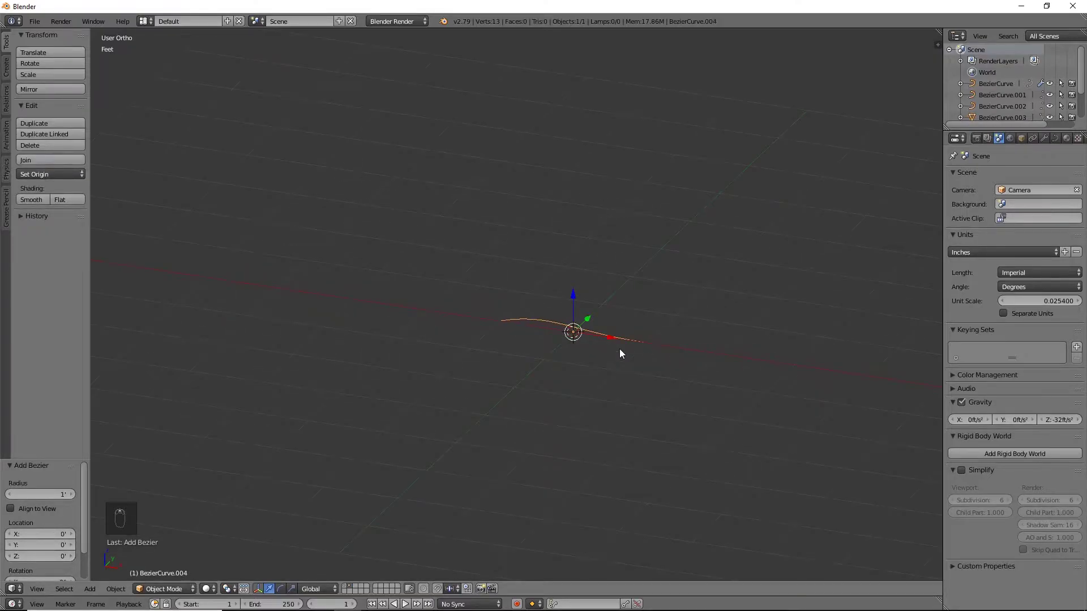
Stand the Bezier curve upright with two 90° rotations, one in the right side view and one in the front view.
key("KP_3")
key("KP_Decimal")
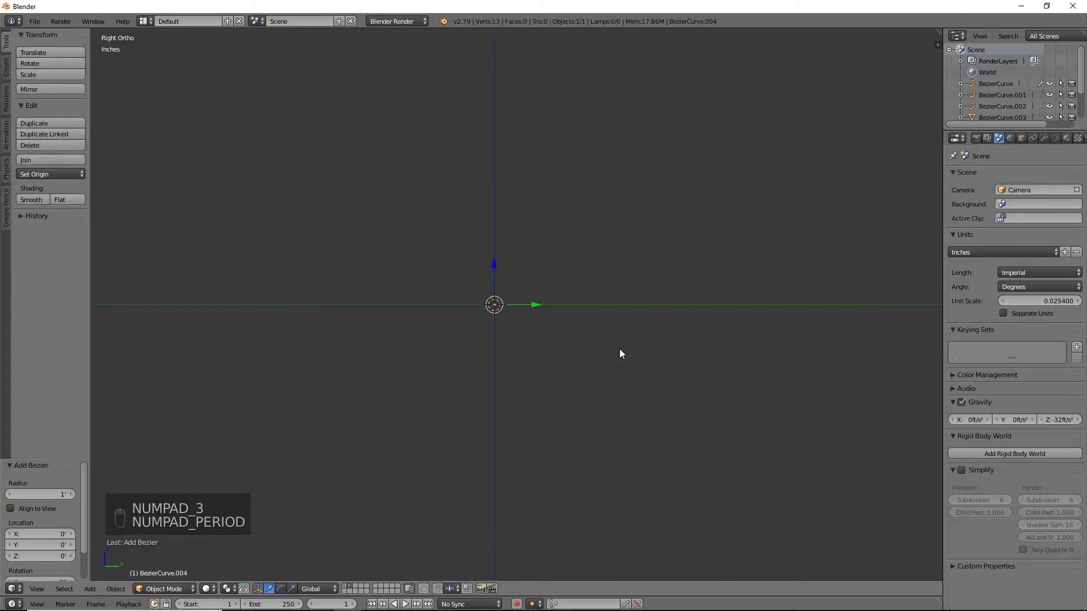
key("r")
key("r")
type("90")
key("Return")
key("KP_1")
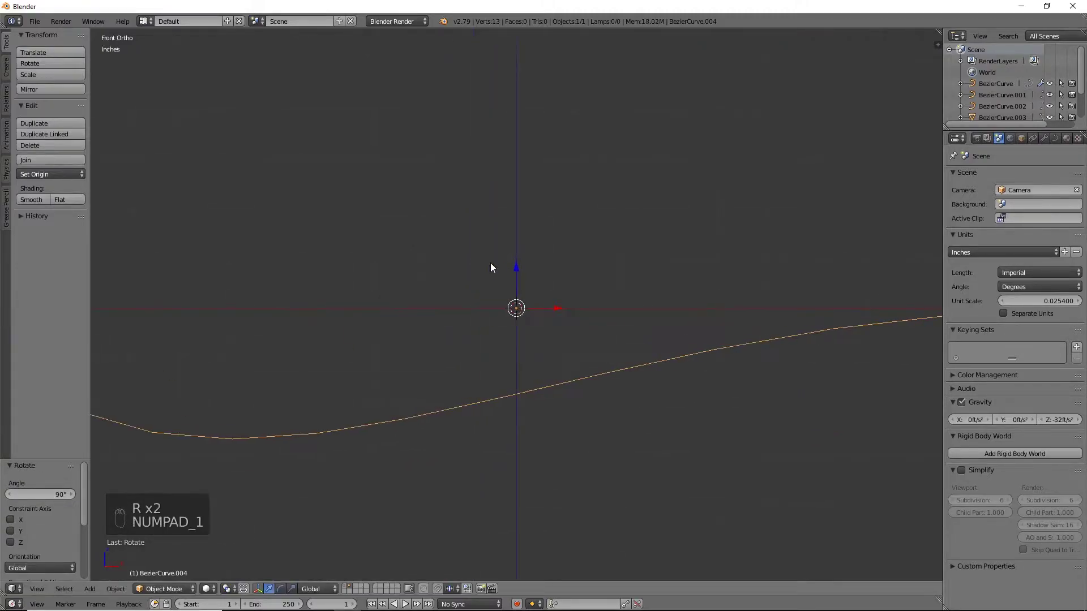
scroll(486, 242, "down", 8)
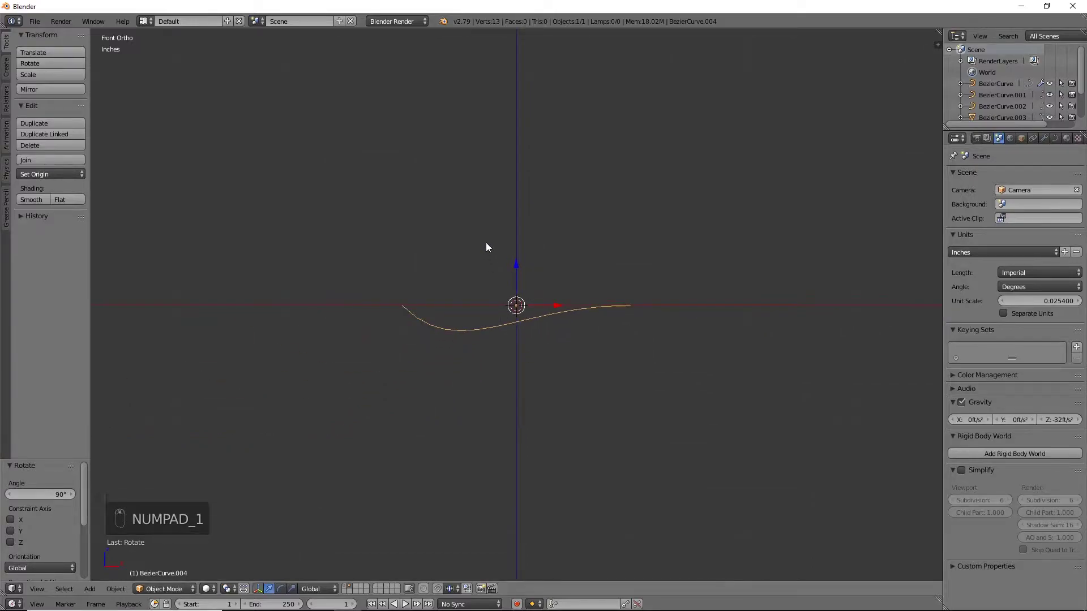
type("r90")
key("Return")
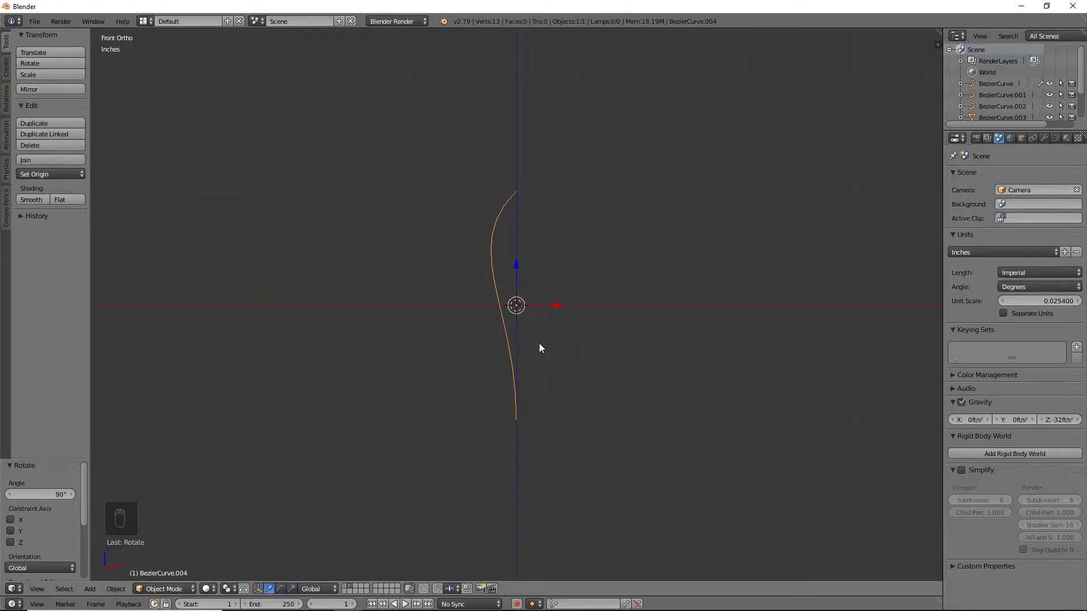
In Edit Mode, move all the curve's points about -11.5" along X, away from the object's origin.
key("Tab")
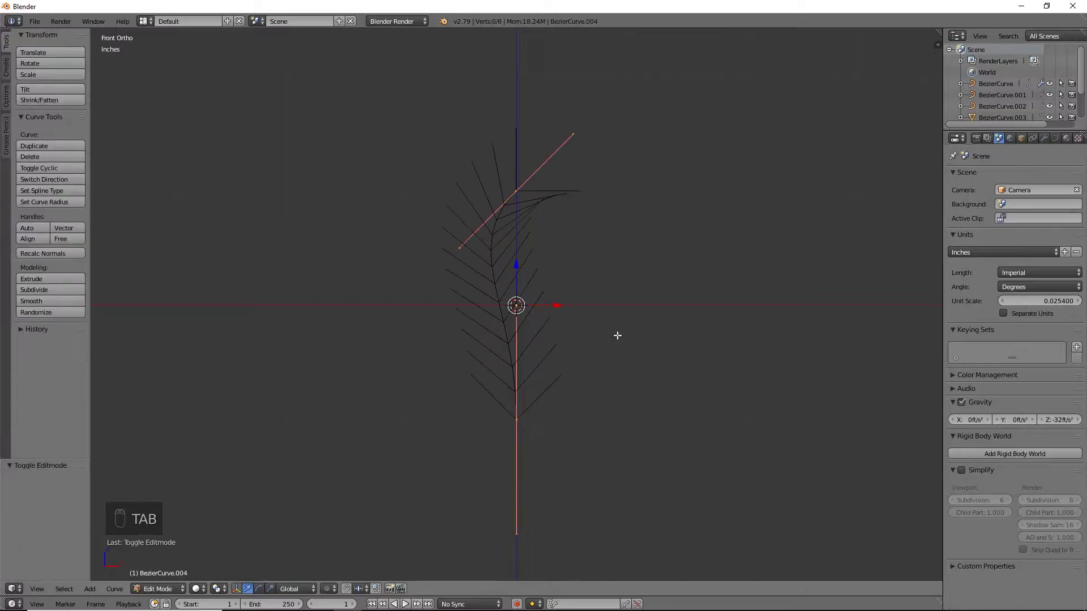
scroll(616, 335, "down", 3)
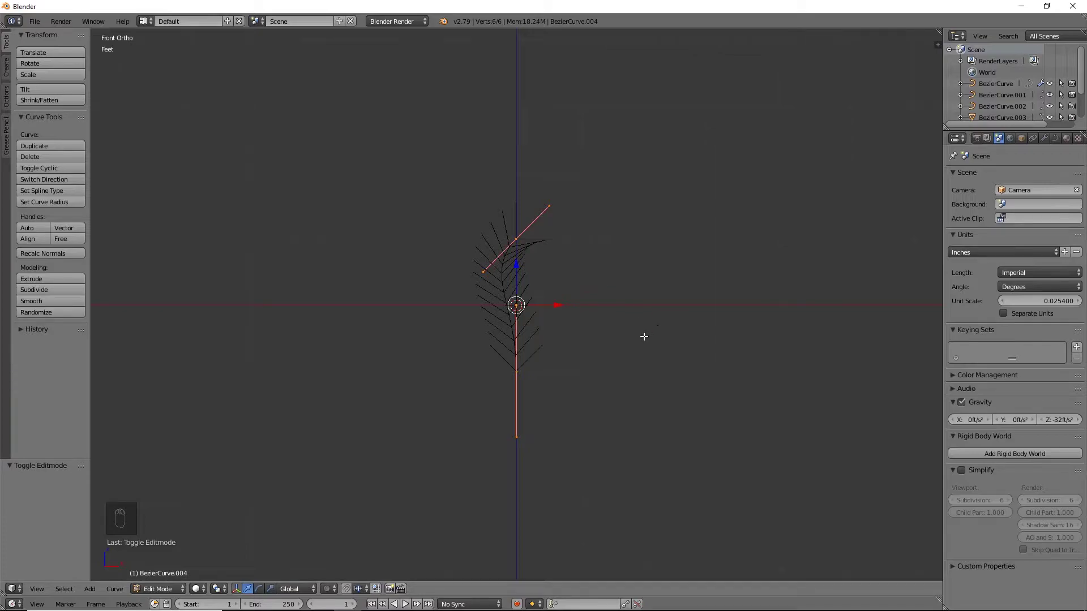
key("g")
key("x")
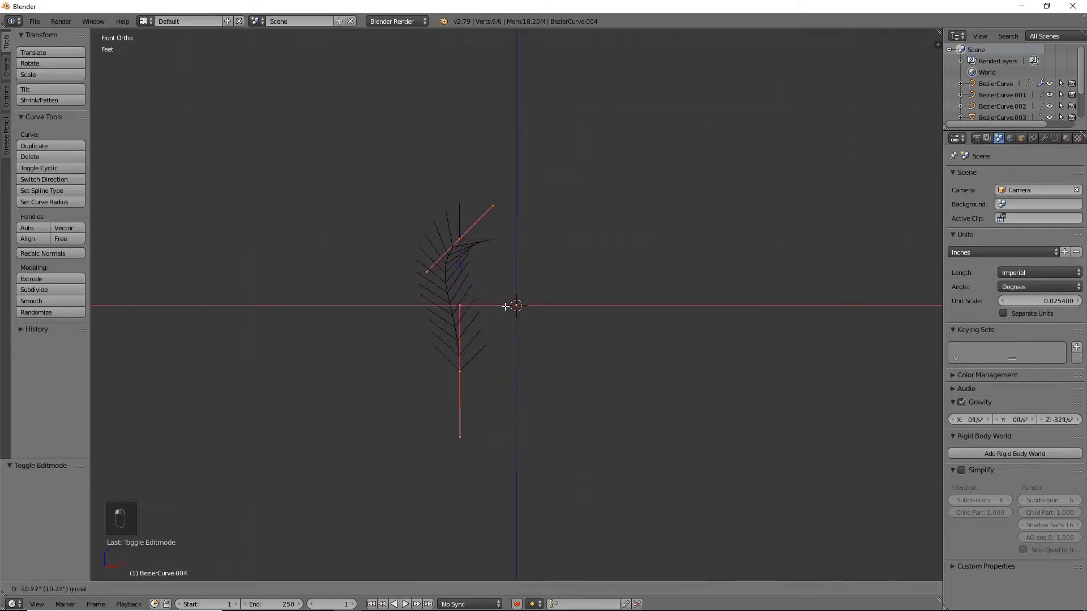
left_click(498, 306)
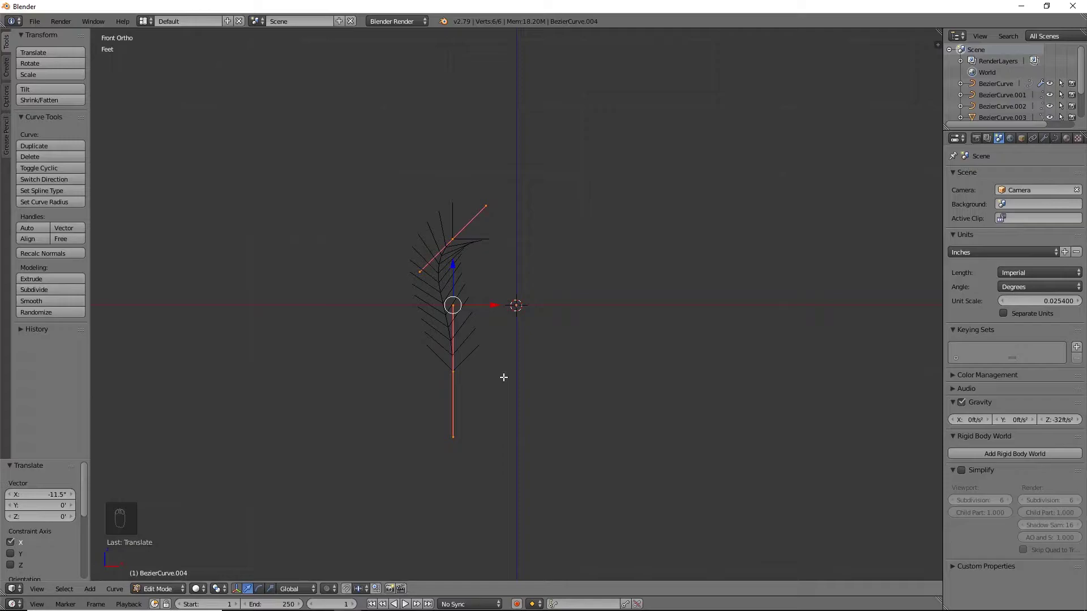
right_click(453, 298)
key("g")
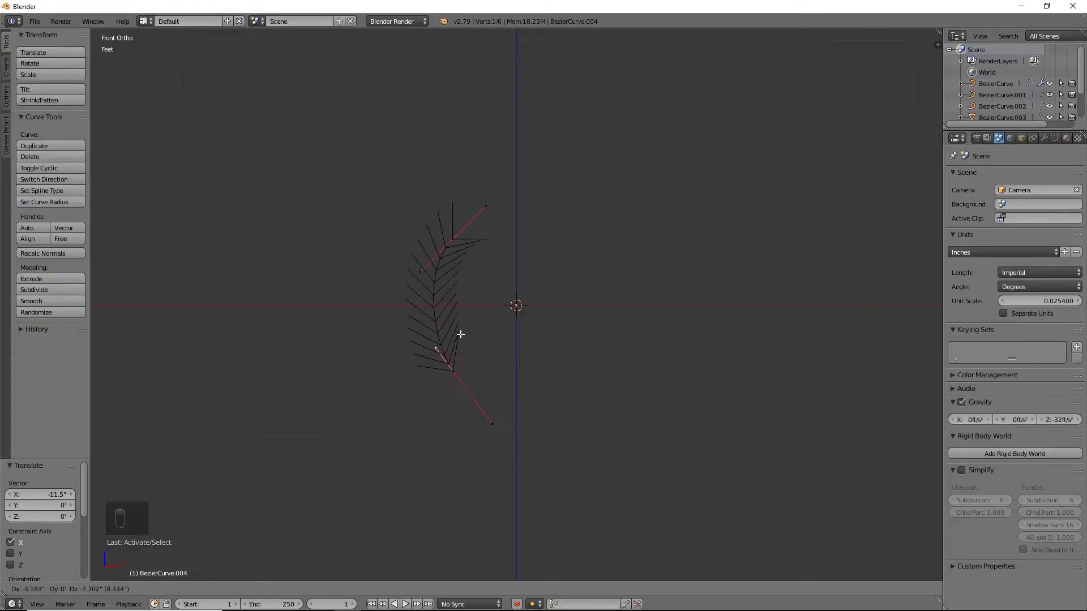
right_click(476, 350)
right_click(453, 372)
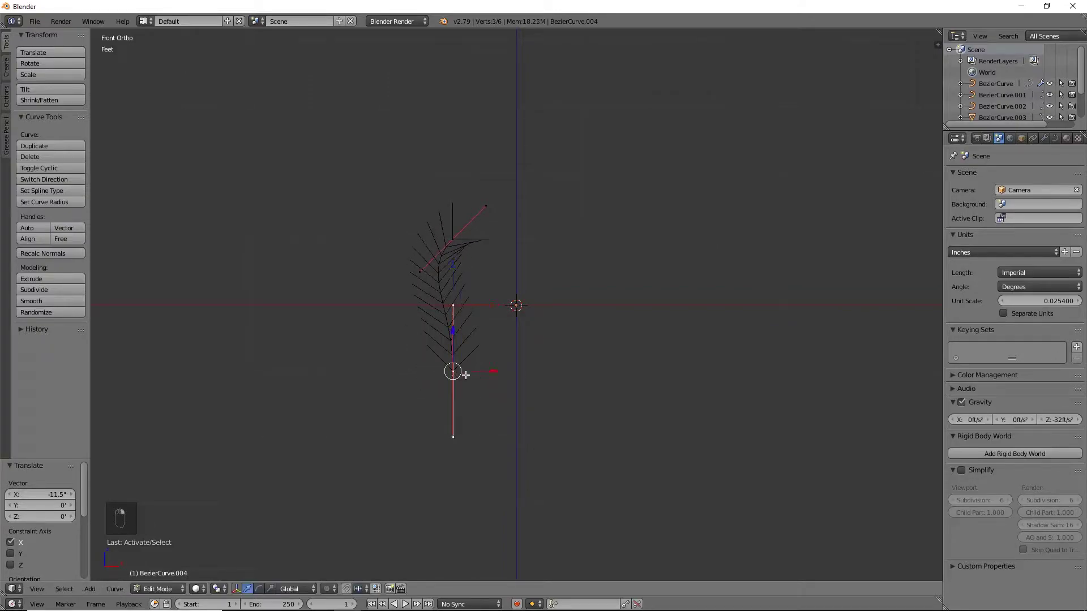
key("g")
right_click(491, 408)
Extrude the curve's upper point upward by about 3.51' in Z and 2.46" in X.
right_click(452, 238)
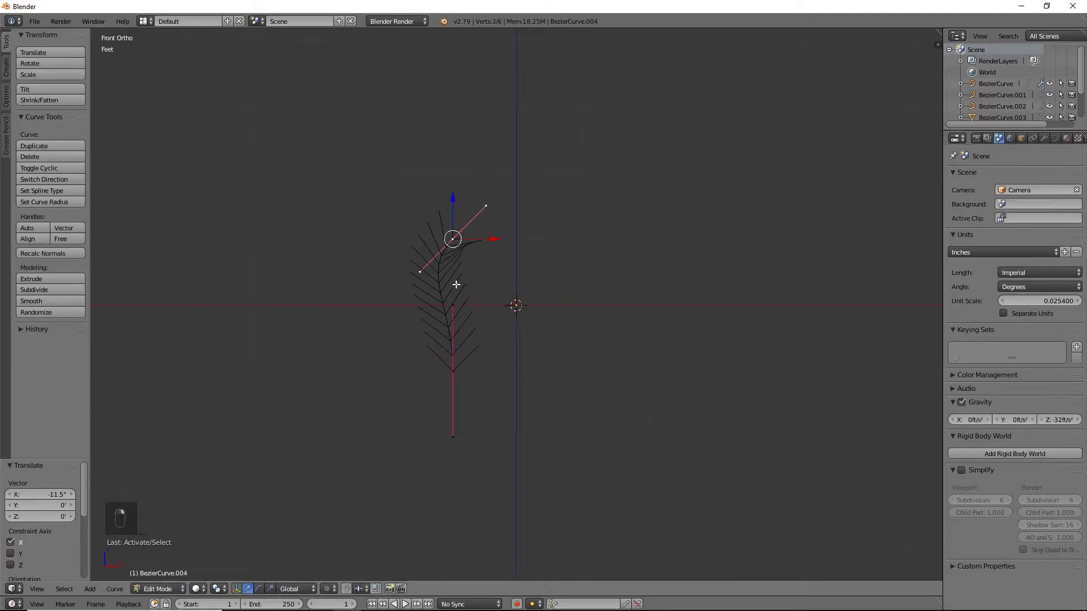
key("e")
left_click(469, 44)
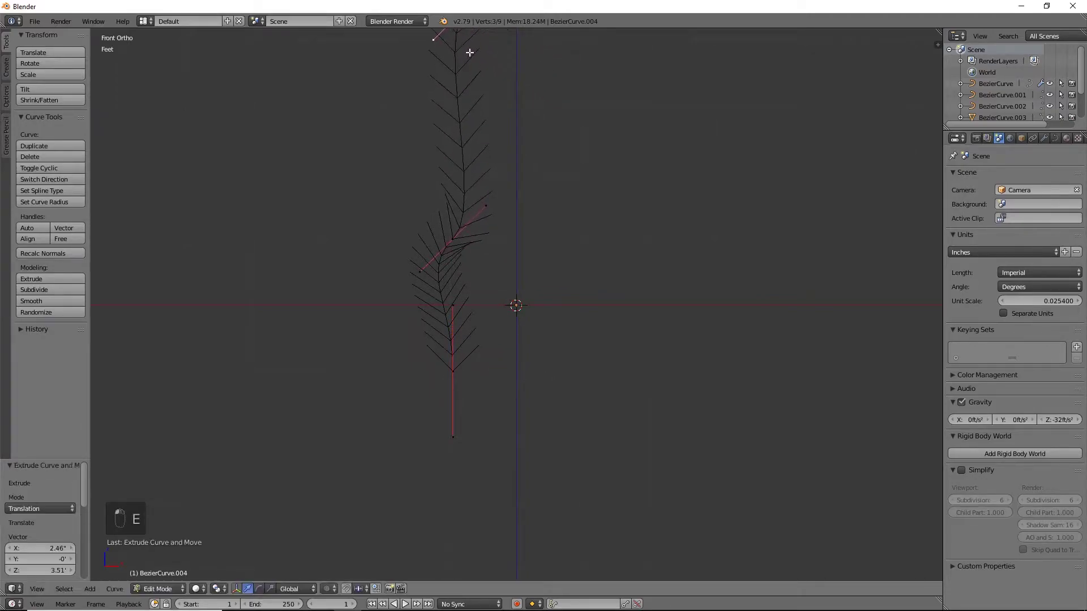
middle_click_drag(555, 150, 546, 194, "shift")
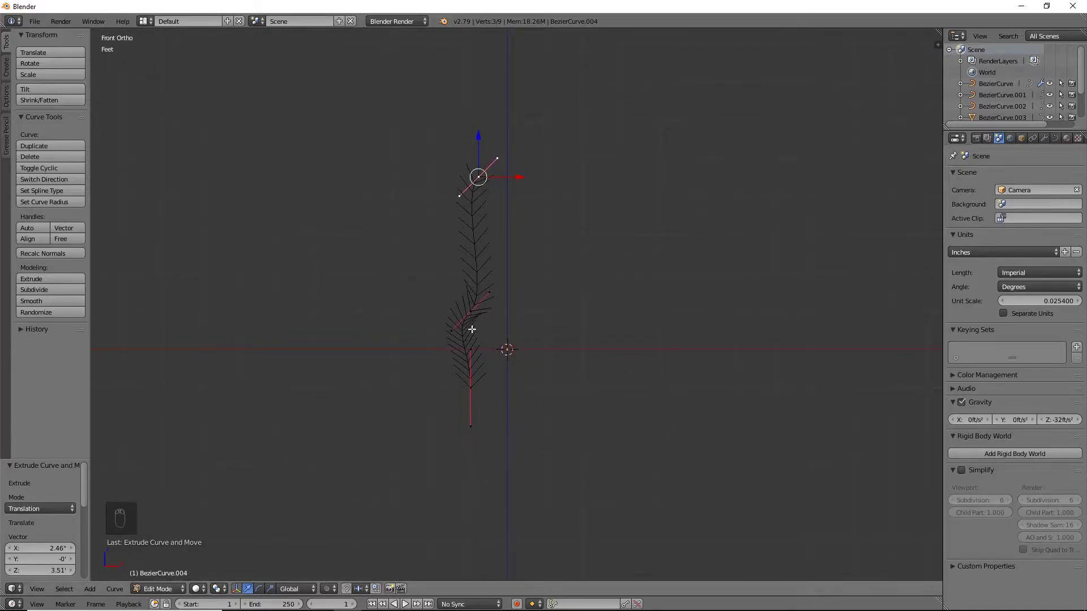
Rotate the curve's bottom point about -90.9° and move it about -11.7" along X to widen the base.
right_click(475, 381)
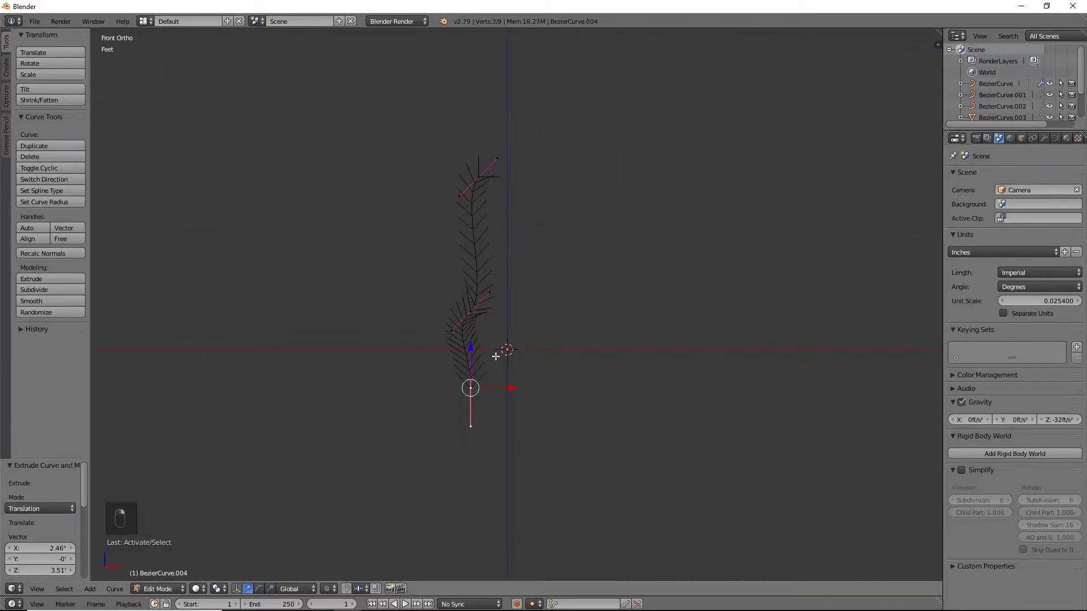
key("r")
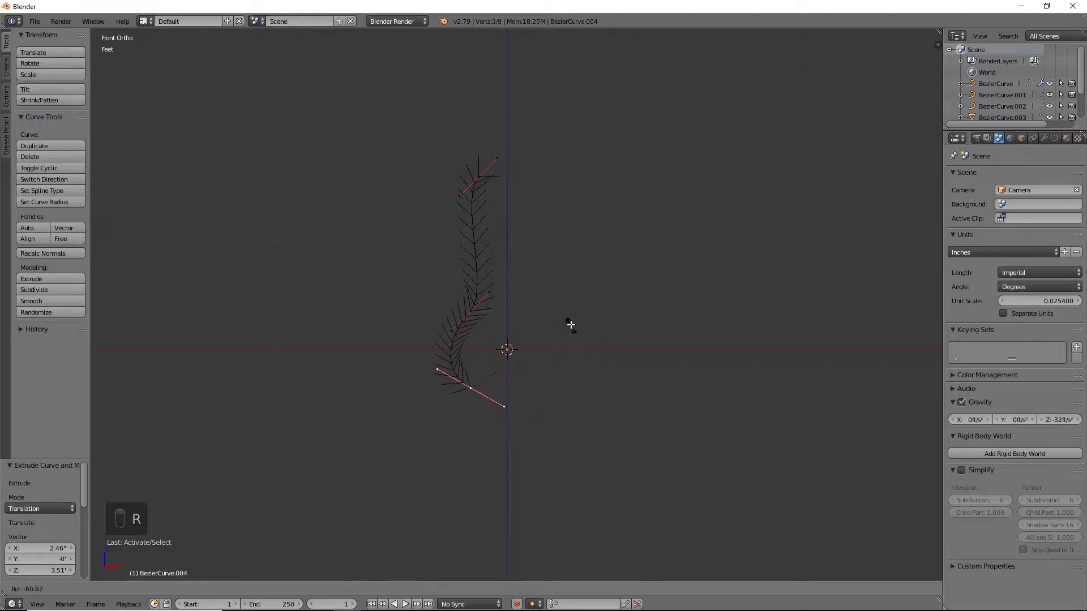
left_click(519, 299)
right_click_drag(509, 382, 470, 385)
left_click(470, 386)
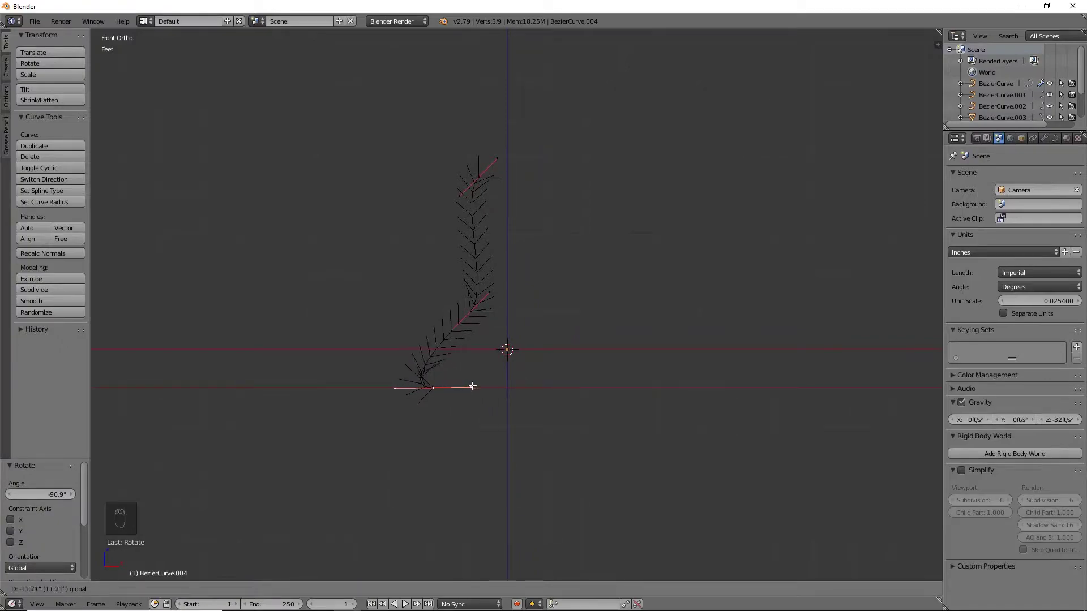
Move the middle point about -6.39" in X and 2.48" in Z, and swing its upper handle down toward the axis.
right_click(471, 311)
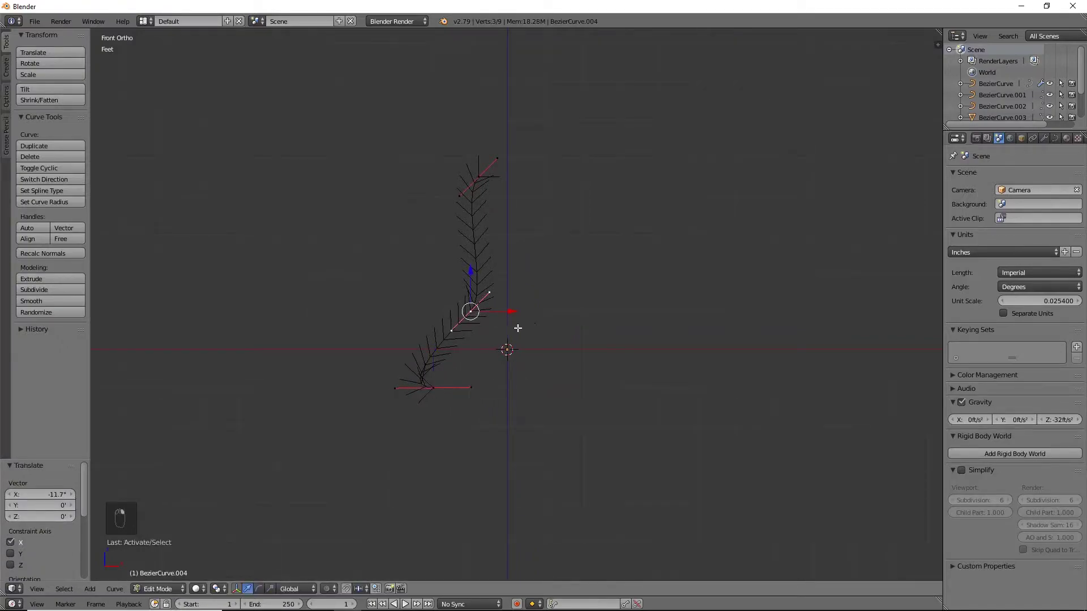
key("g")
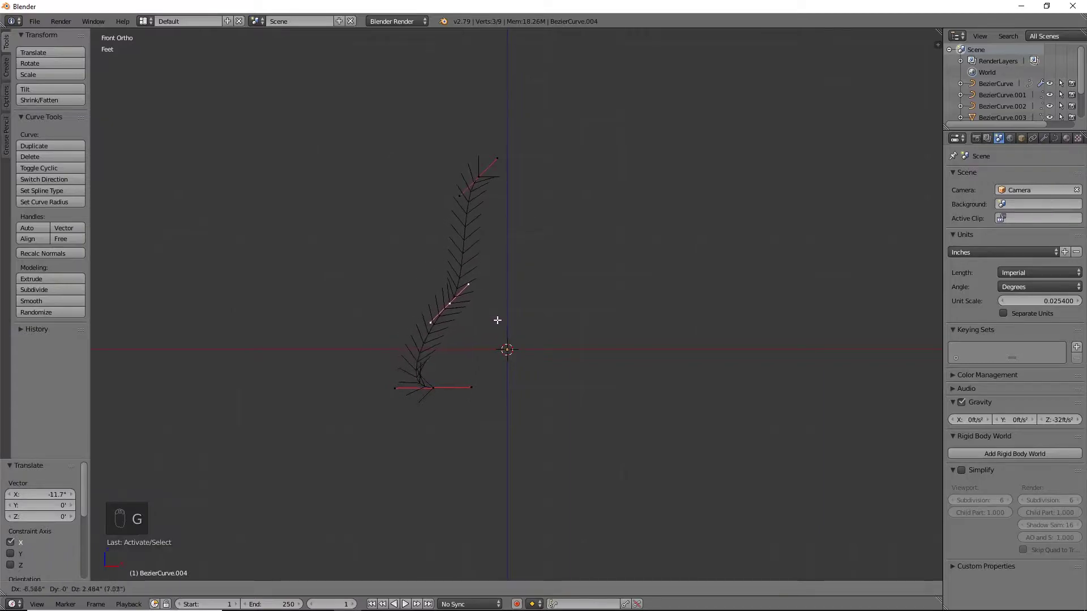
left_click(498, 318)
right_click(470, 284)
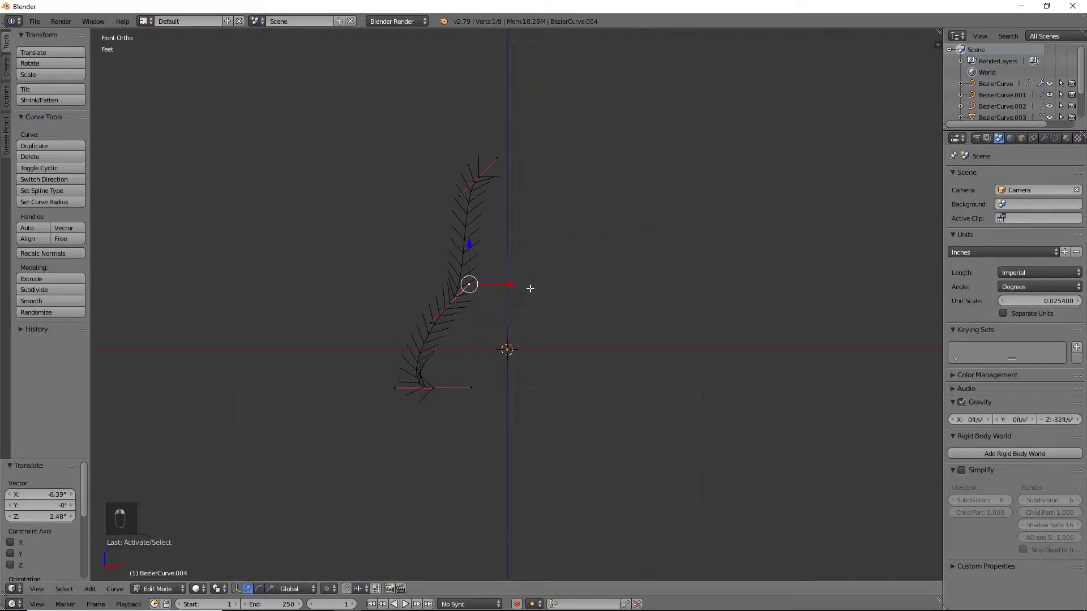
key("g")
left_click(534, 289)
Move the profile's top point farther up and away from the central axis.
right_click(478, 177)
key("g")
left_click(457, 78)
middle_click_drag(531, 158, 536, 320, "shift")
Extrude a new end point above the profile, rotate its handles close to vertical and shift it along X.
key("e")
left_click(569, 215)
key("r")
left_click(580, 118)
left_click_drag(541, 138, 510, 138)
Lower the control point just beneath the profile's upper end and return to Object Mode.
right_click(471, 244)
left_click_drag(479, 244, 456, 244)
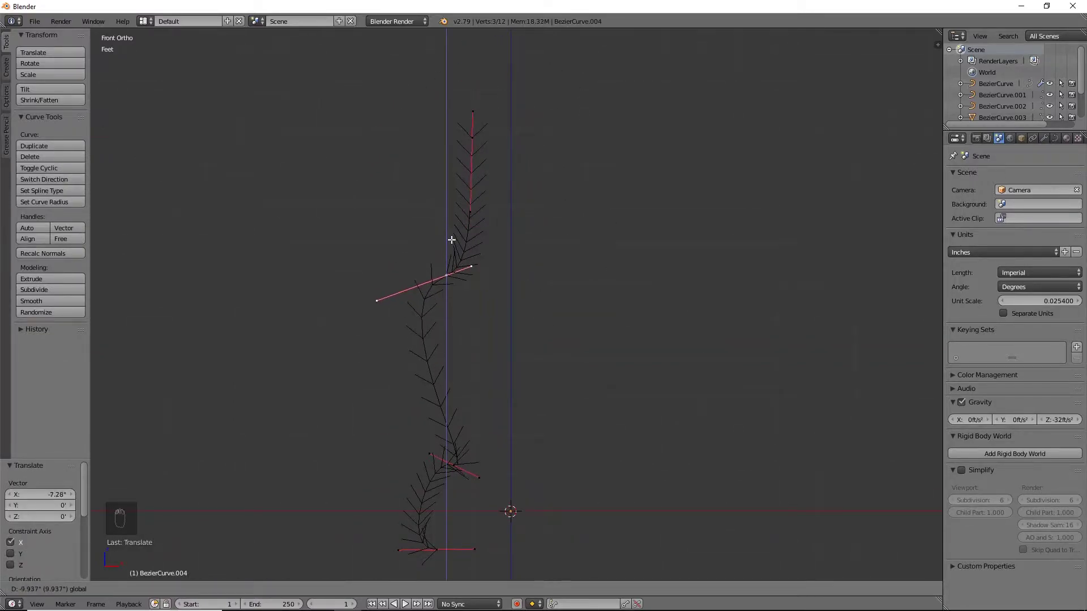
scroll(588, 430, "down", 3)
key("Tab")
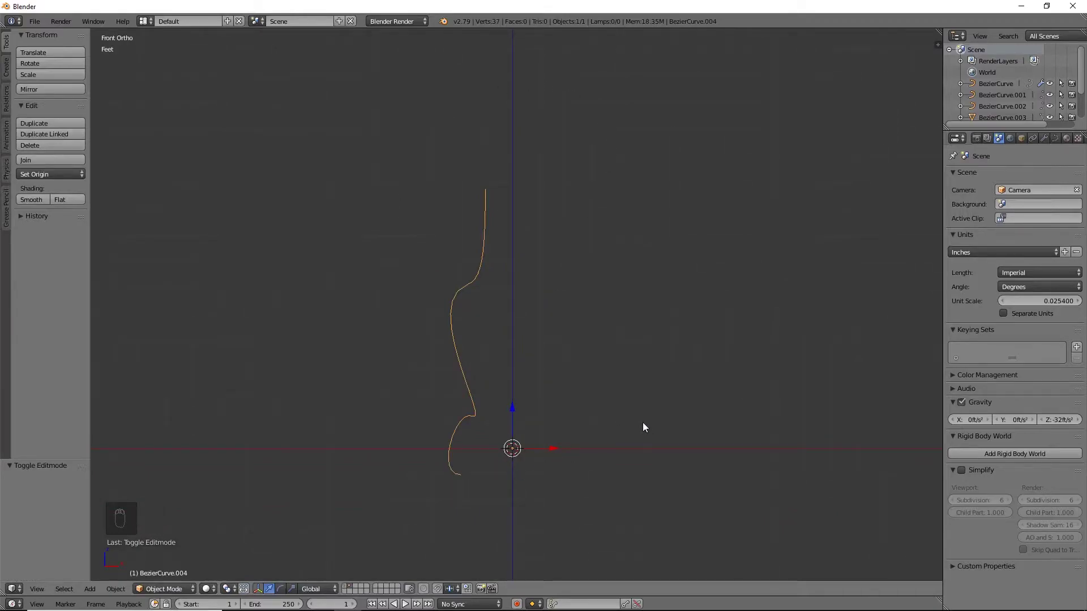
Add a Screw modifier to the profile curve and set its revolve axis to X.
left_click(1044, 138)
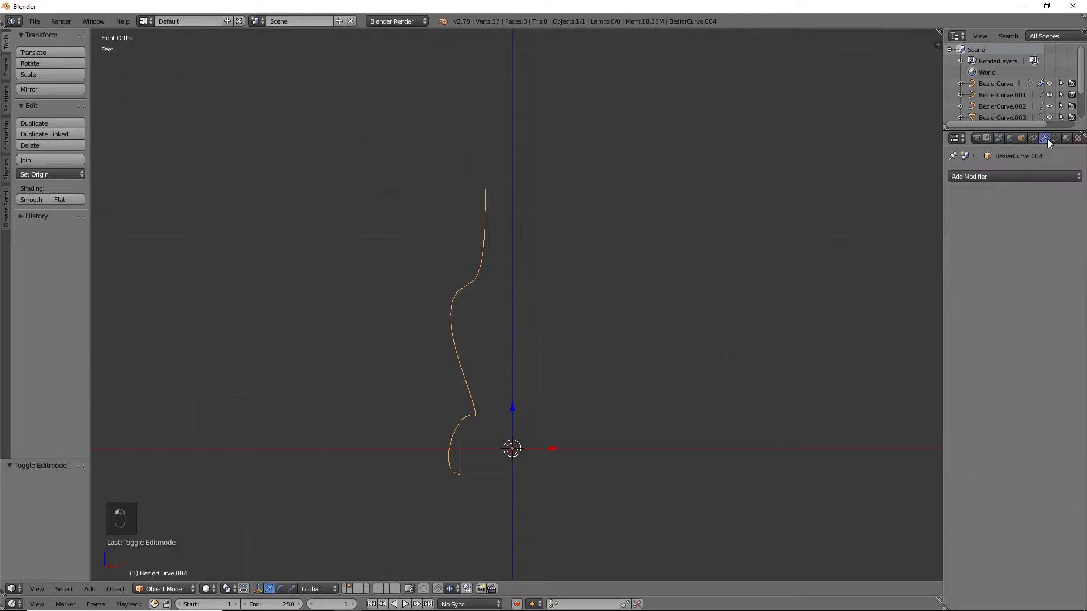
left_click(1013, 177)
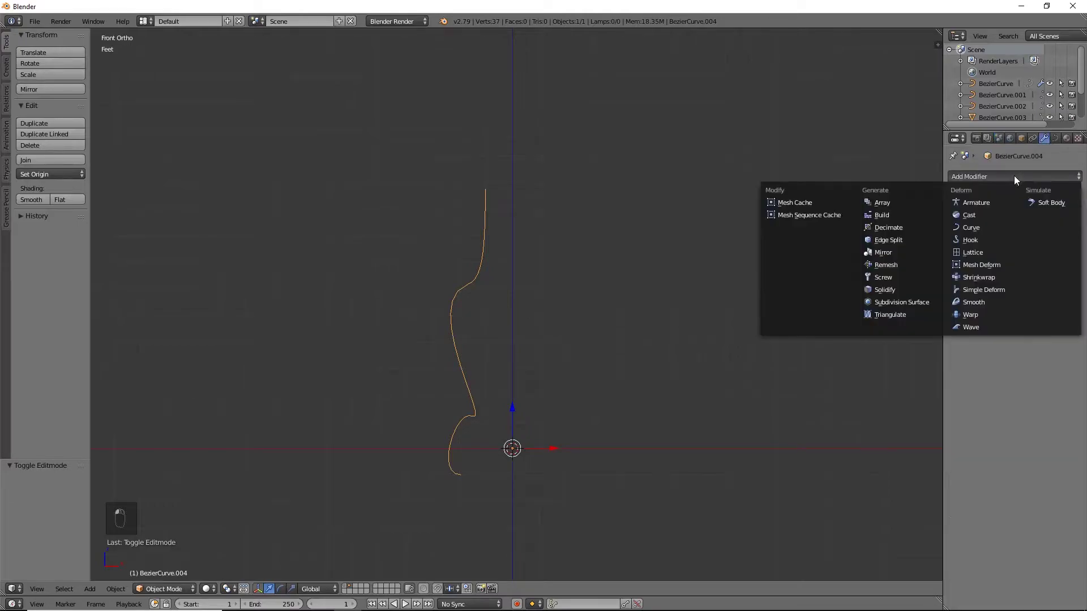
left_click(899, 278)
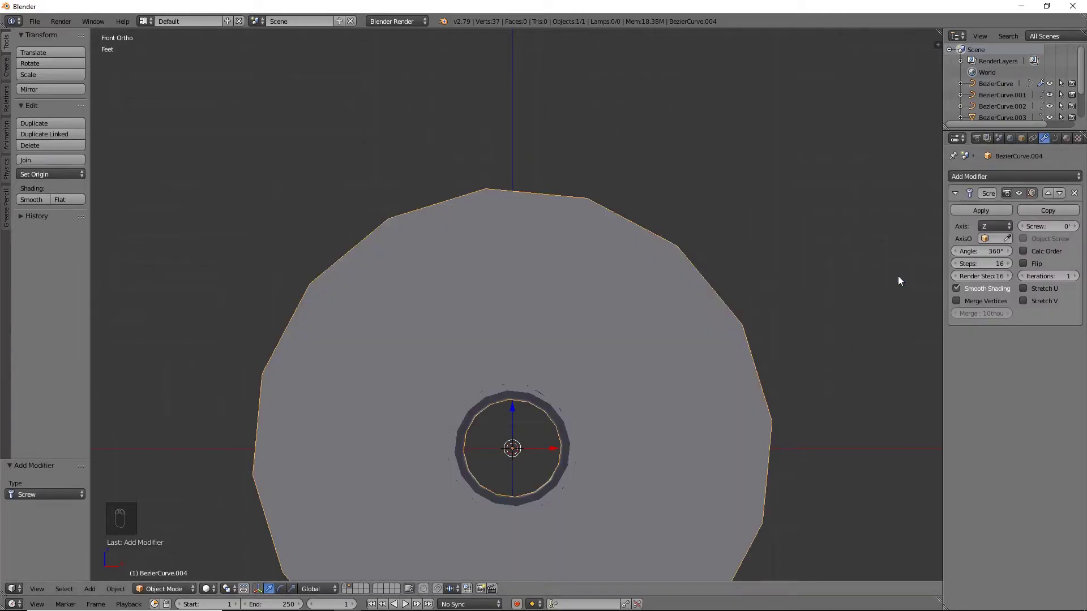
scroll(714, 439, "down", 2)
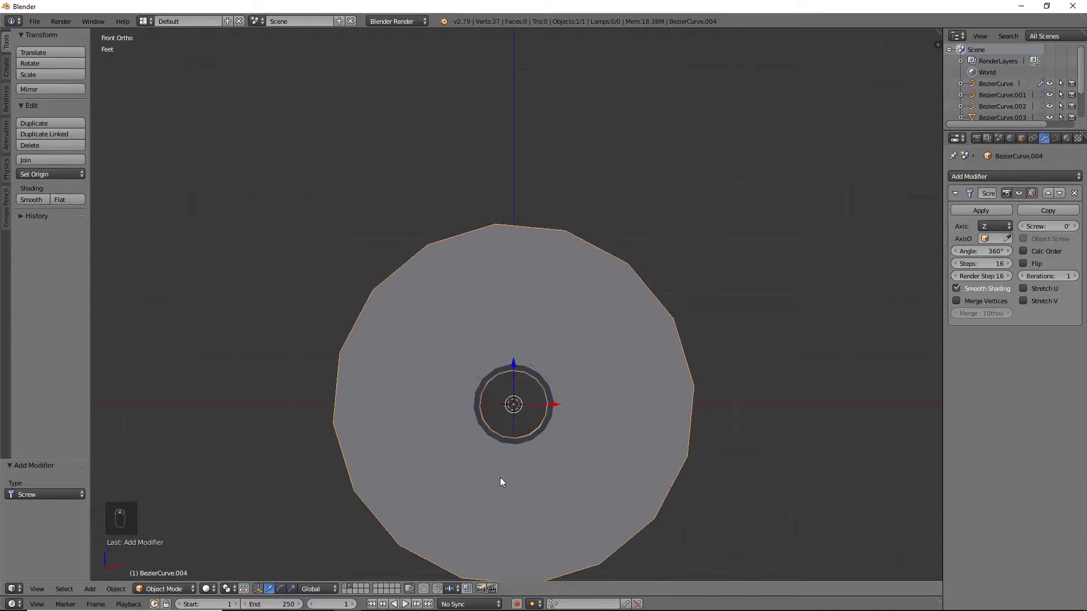
left_click(994, 226)
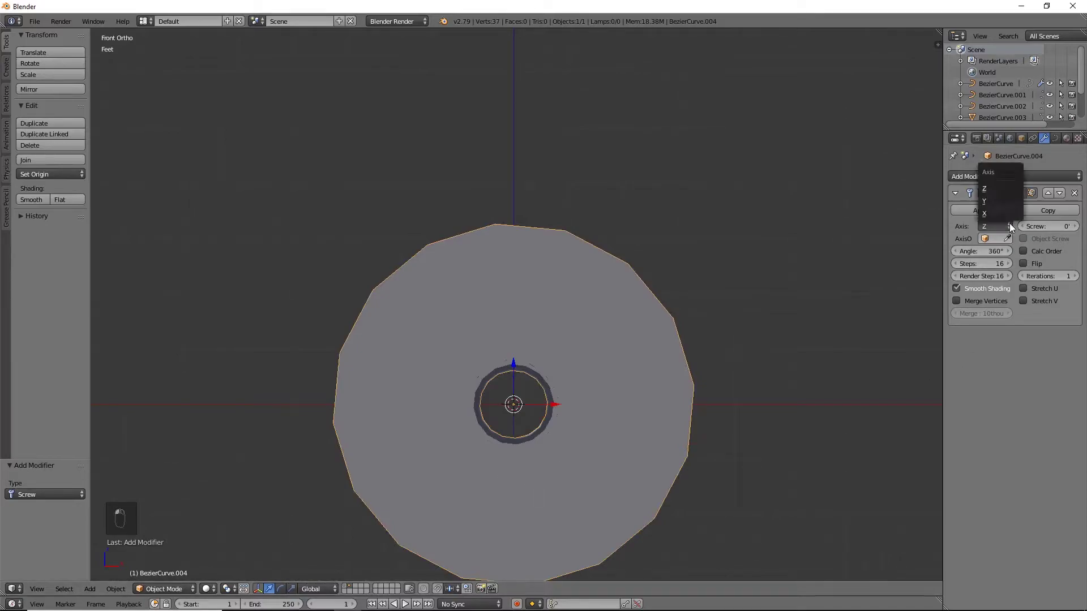
left_click(996, 214)
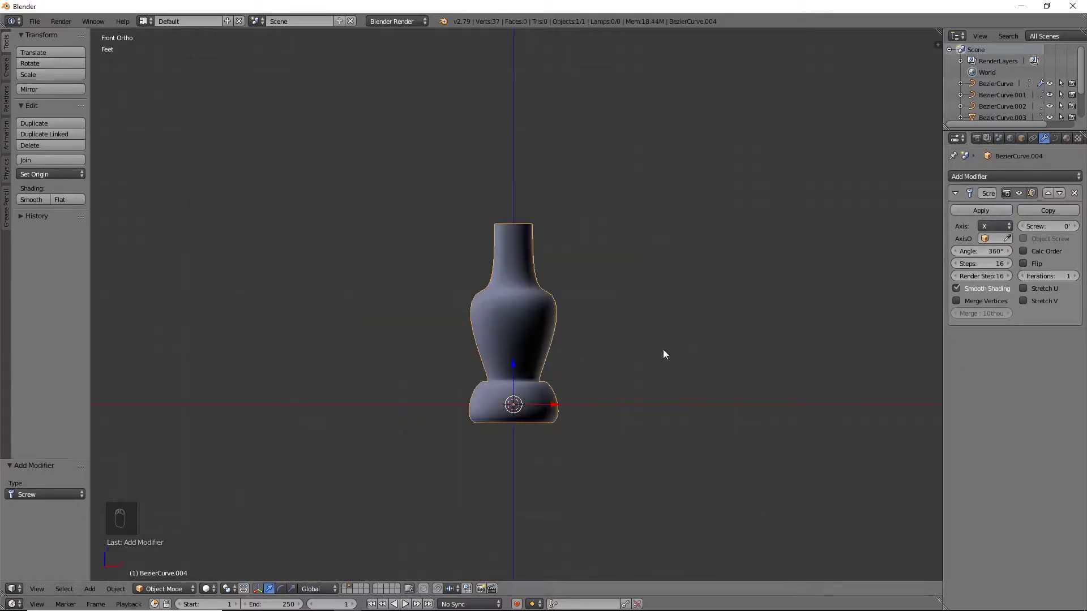
Enable Calc Order on the Screw modifier and inspect the revolved shape from above.
left_click(1023, 251)
scroll(655, 396, "up", 4)
mouse_move(723, 348)
middle_mouse_down()
mouse_move(716, 313)
mouse_move(719, 346)
middle_mouse_up()
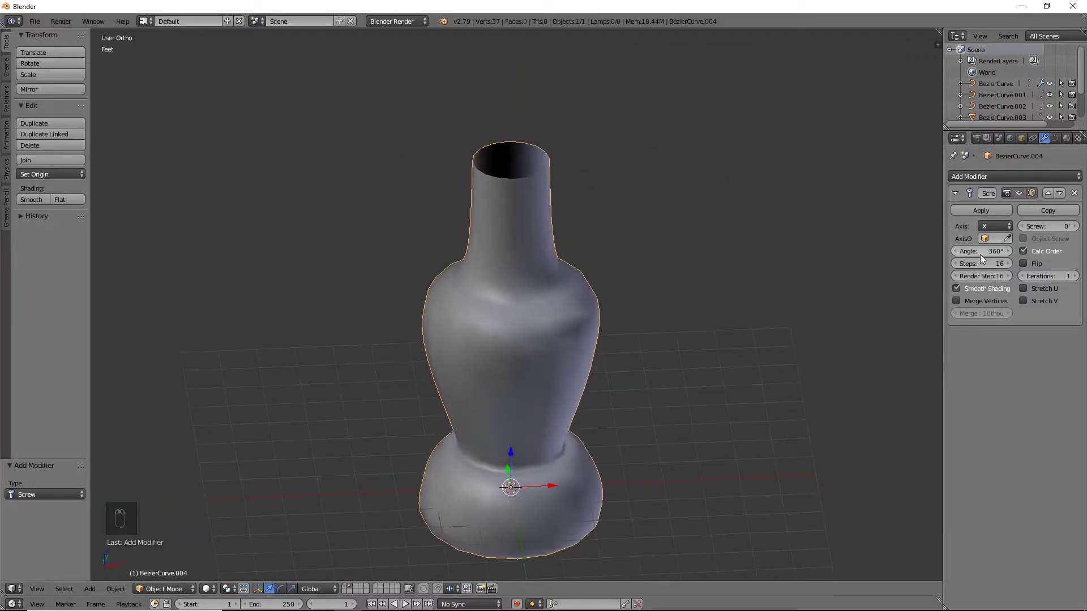
middle_click_drag(614, 229, 590, 276)
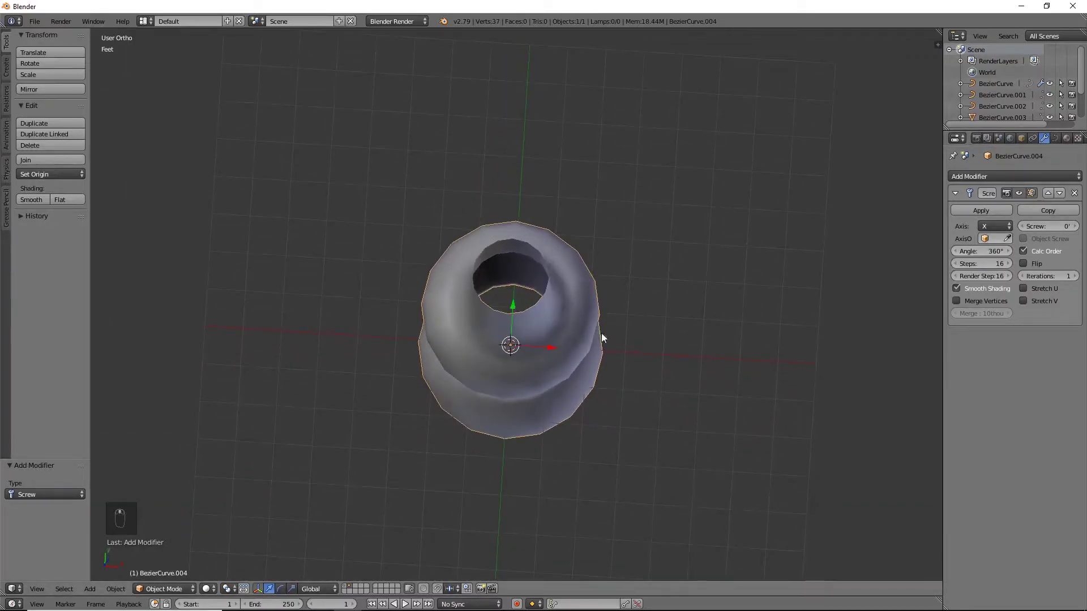
Try a different Screw modifier angle, undo it, and try reducing the steps to 3.
left_click_drag(981, 251, 959, 263)
key("ctrl+z")
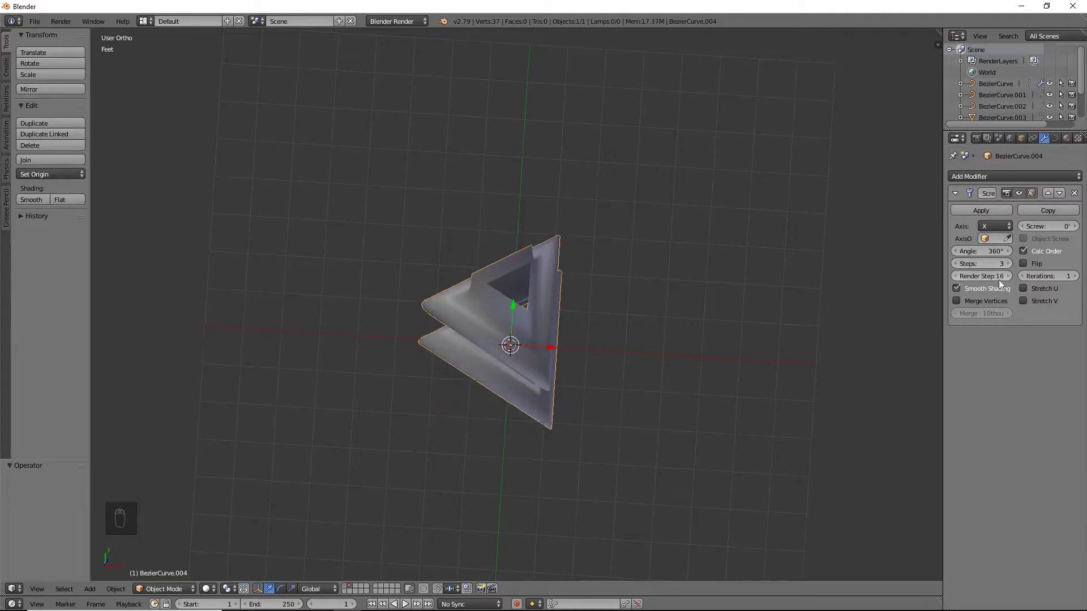
middle_click_drag(468, 257, 676, 294)
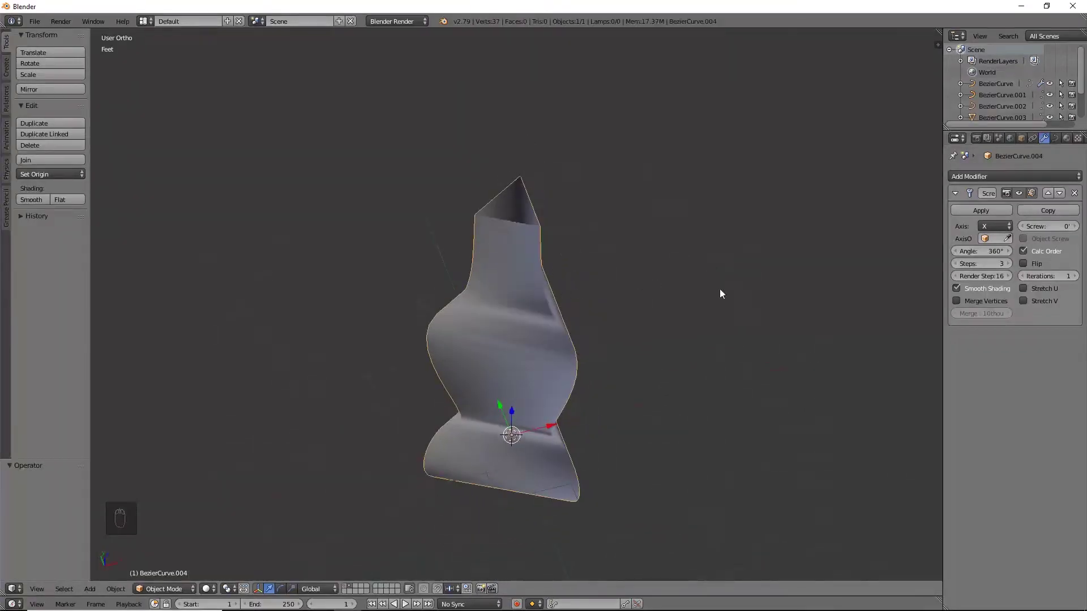
Raise the Screw modifier's step count, settling on 82 steps.
left_click_drag(974, 263, 1016, 263)
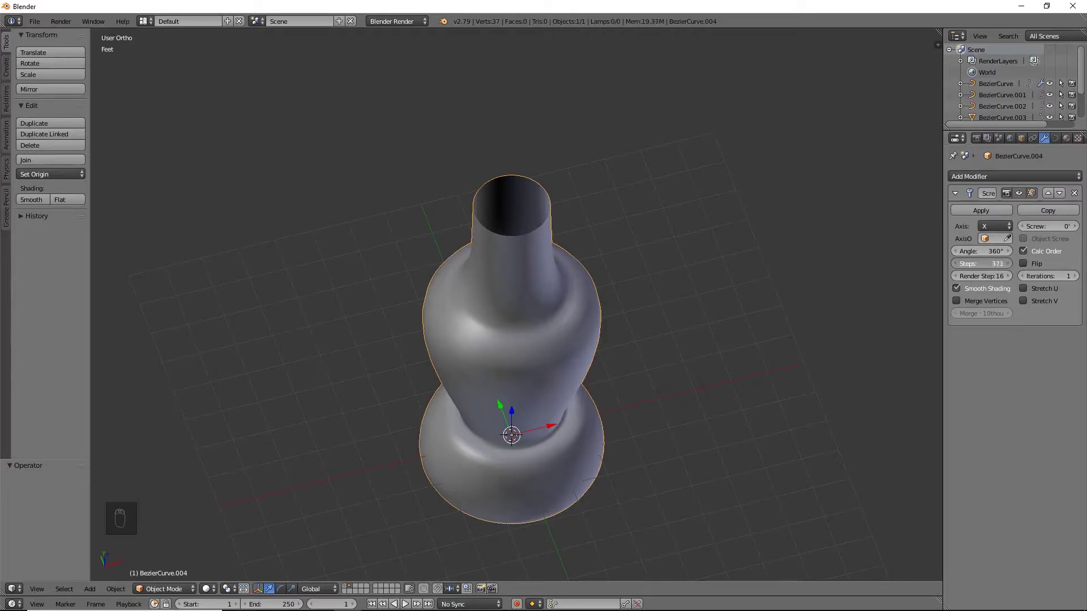
mouse_move(996, 264)
left_mouse_down()
mouse_move(957, 264)
mouse_move(980, 264)
left_mouse_up()
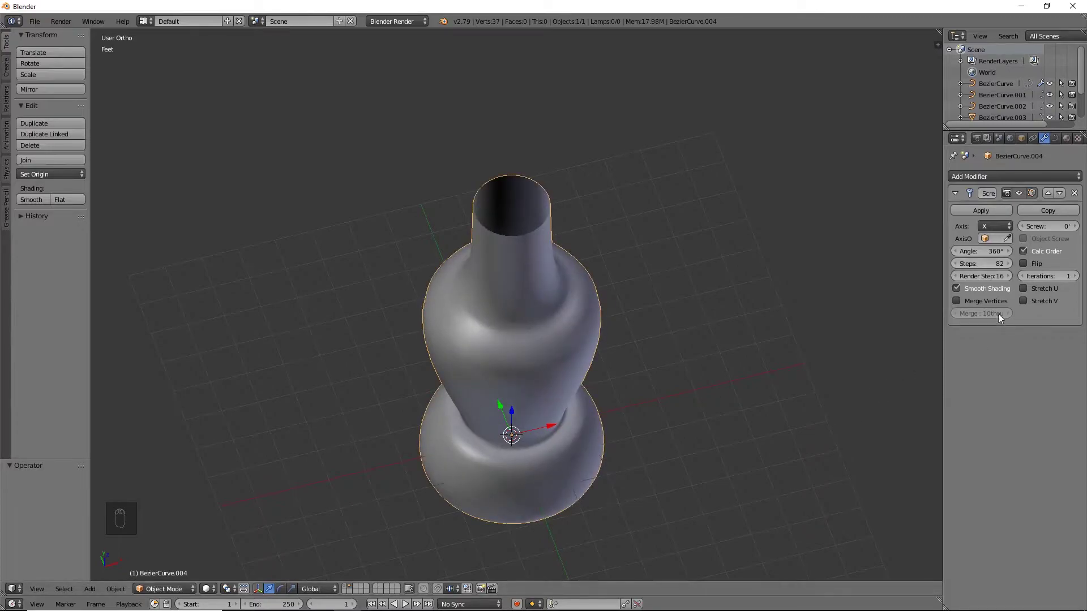
middle_click_drag(745, 318, 711, 271)
Try a Screw offset of 9.6' on the modifier and undo it.
key("ctrl+z")
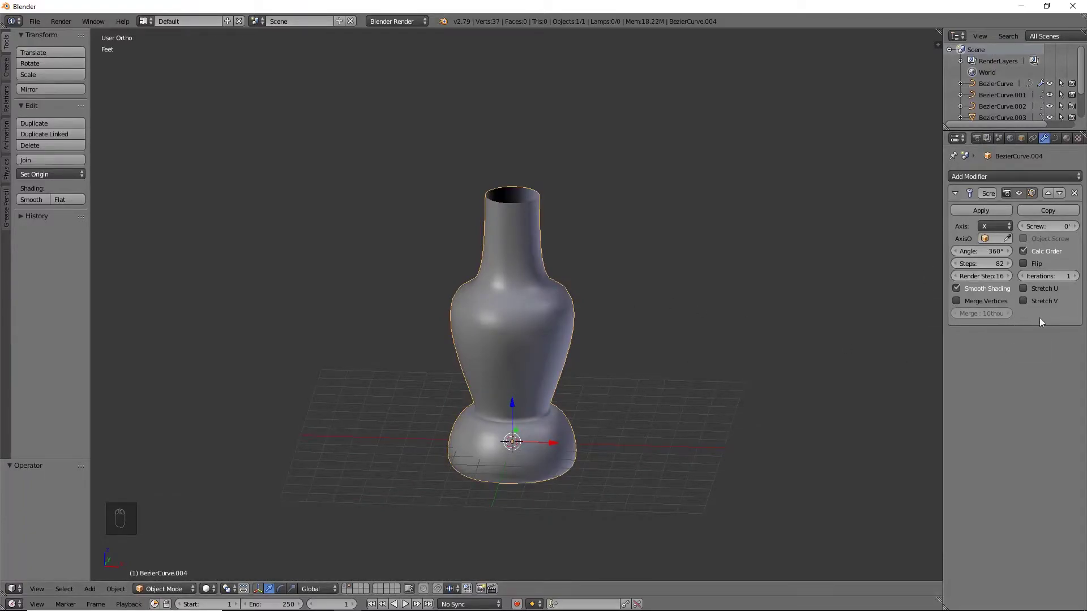
left_click_drag(1036, 227, 1075, 227)
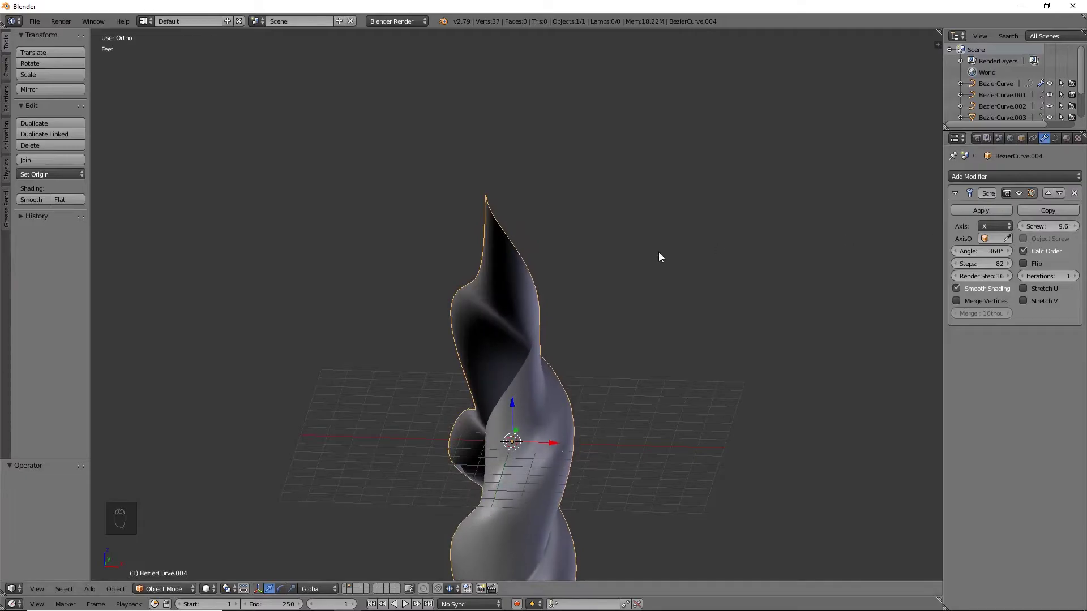
key("ctrl+z")
middle_click_drag(410, 367, 543, 368)
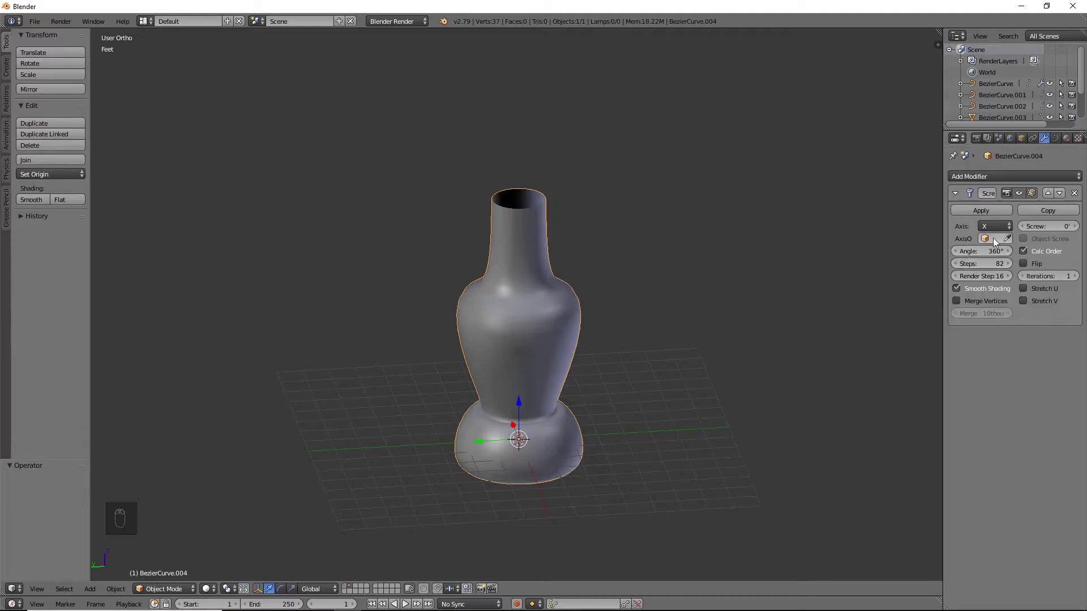
middle_click_drag(546, 286, 569, 299)
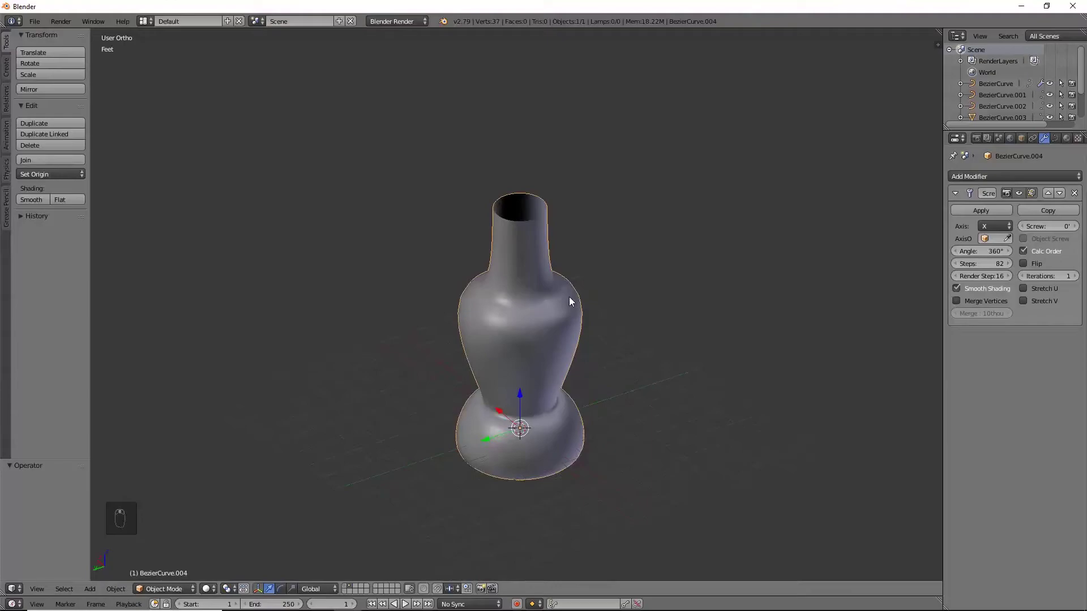
In Edit Mode, extrude the profile's top point upward and away from the axis to form a wider rim.
key("KP_1")
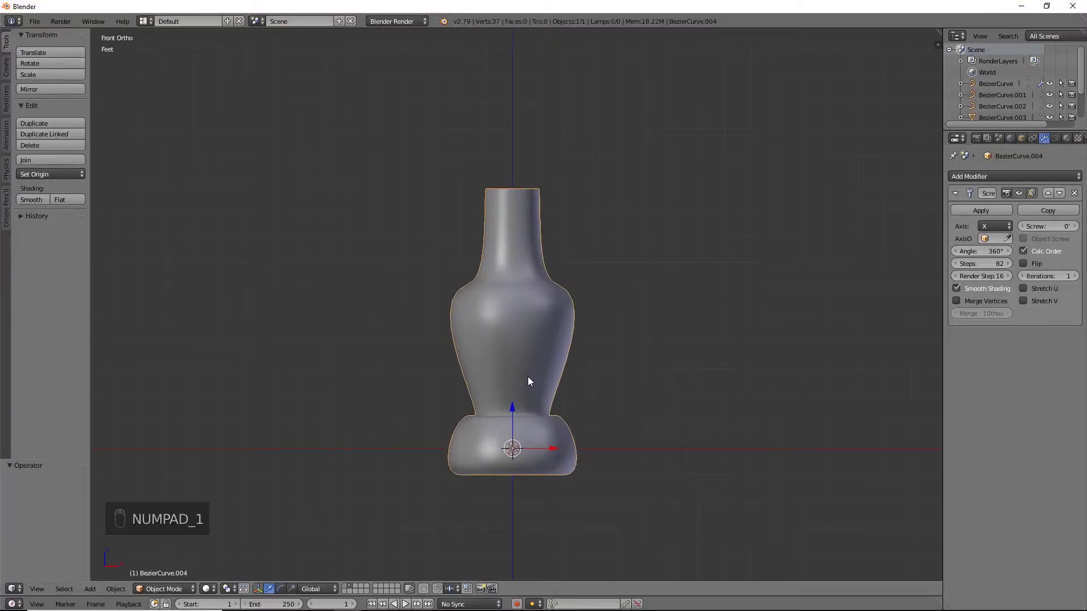
scroll(558, 383, "up", 5)
scroll(562, 207, "down", 4)
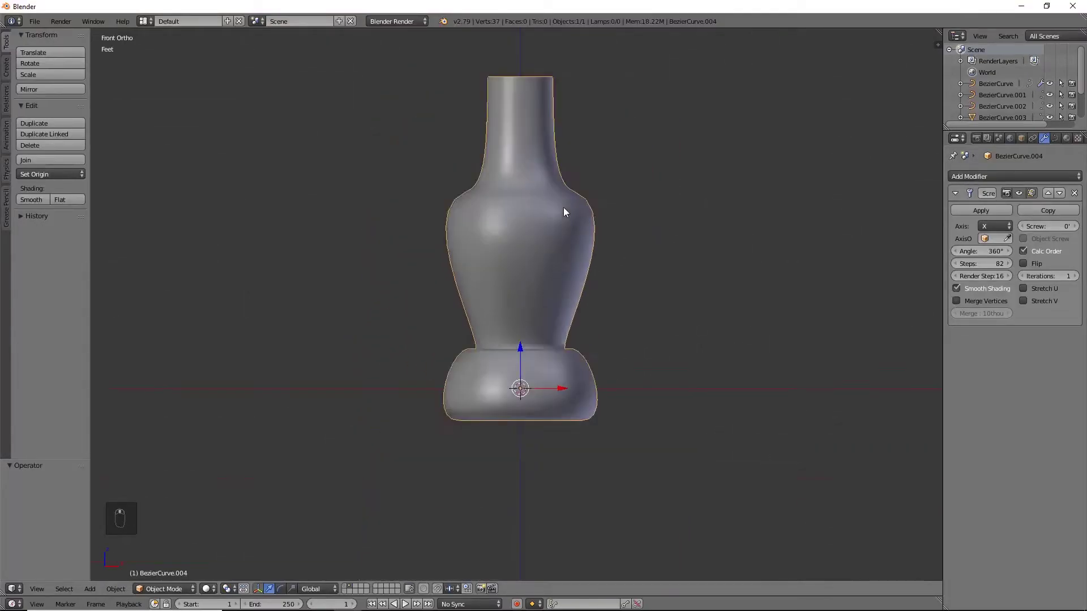
middle_click_drag(563, 208, 545, 283, "shift")
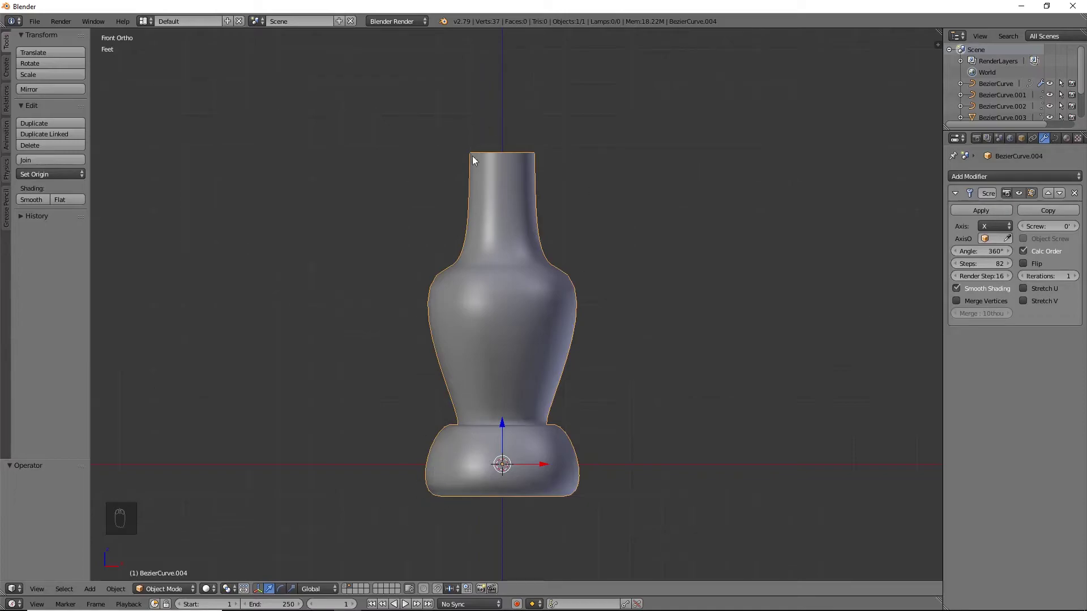
middle_click_drag(488, 134, 548, 255, "shift")
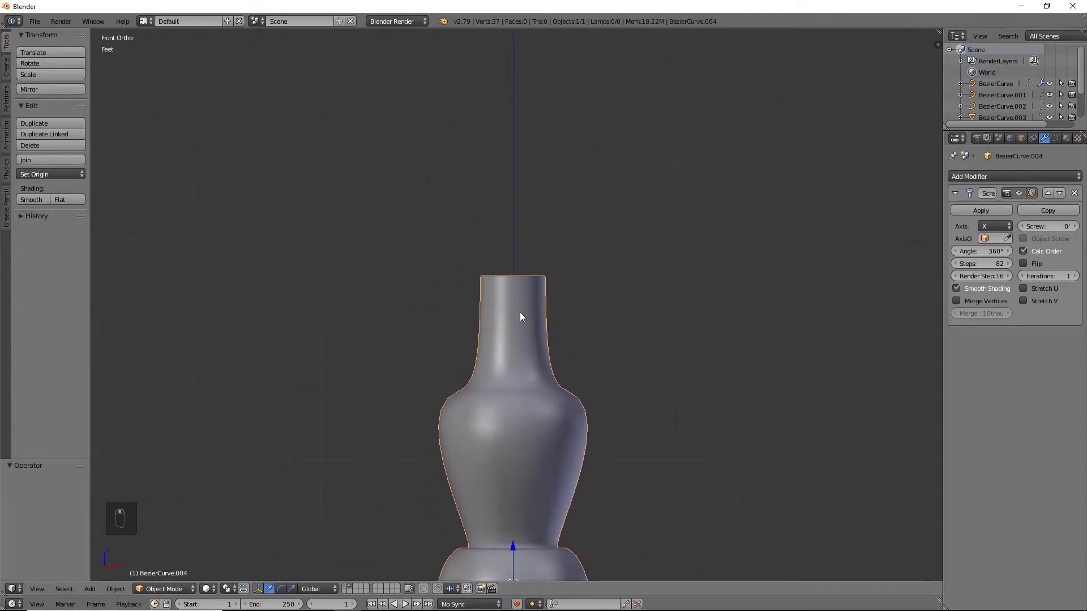
key("Tab")
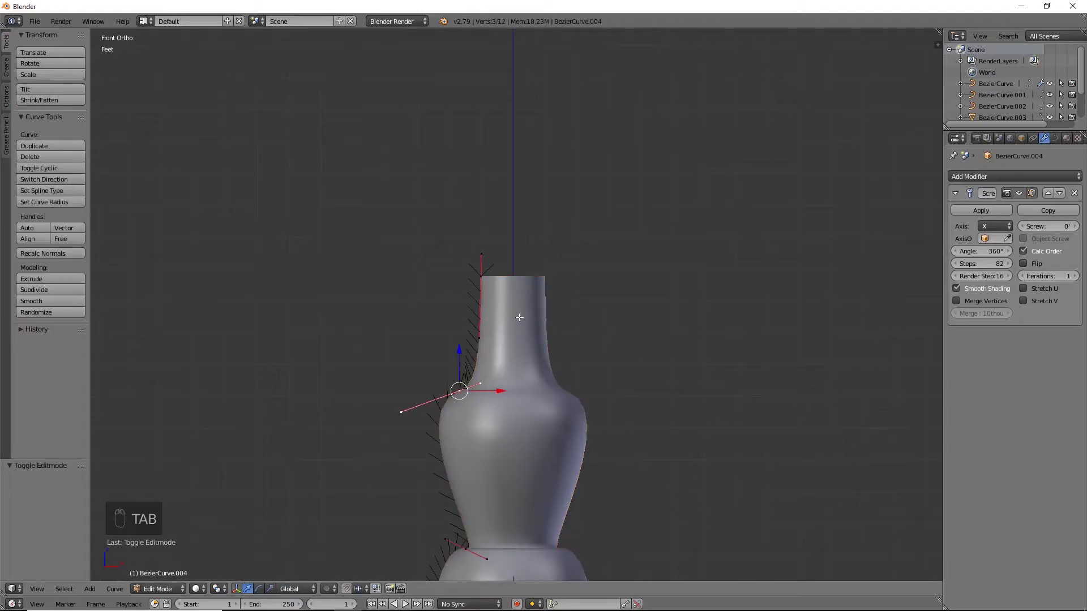
right_click(481, 255)
scroll(519, 306, "up", 4)
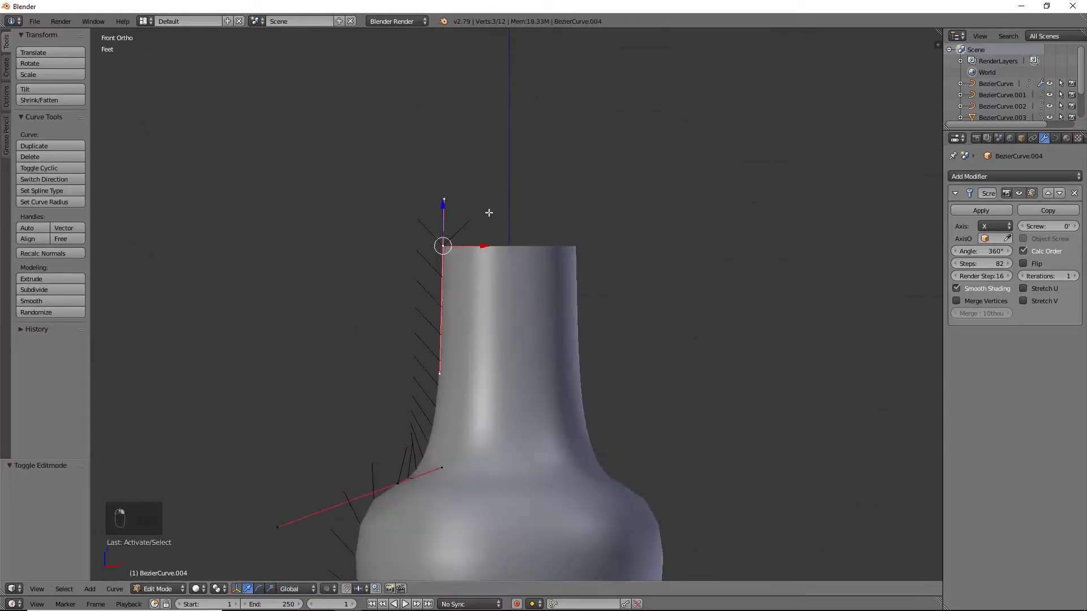
key("e")
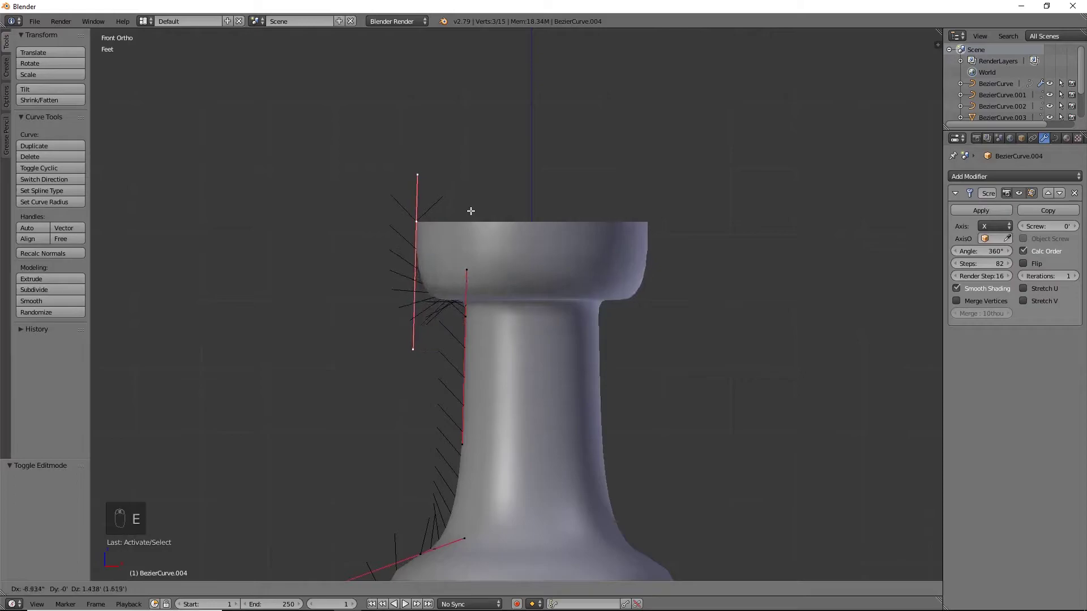
left_click(426, 215)
Shape the rim by moving its control points vertically, including lowering a handle 6.8" in Z, and return to Object Mode.
scroll(427, 214, "down", 6)
right_click(471, 182)
left_click_drag(471, 143, 471, 136)
right_click(471, 241)
left_click_drag(470, 202, 471, 190)
scroll(536, 279, "up", 4)
right_click(414, 170)
left_click_drag(416, 125, 413, 218)
scroll(682, 272, "down", 5)
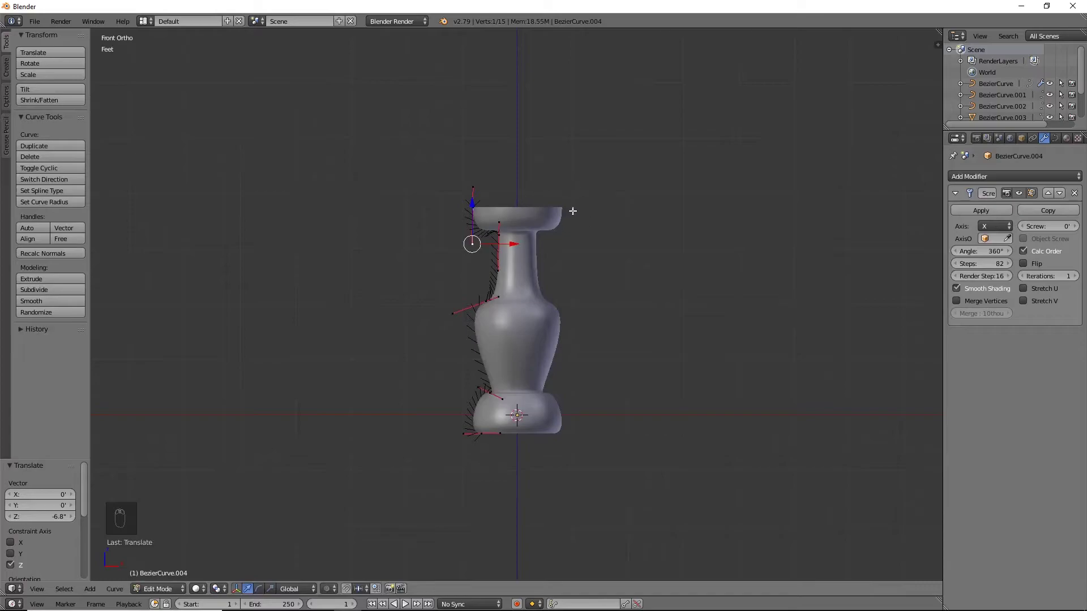
key("Tab")
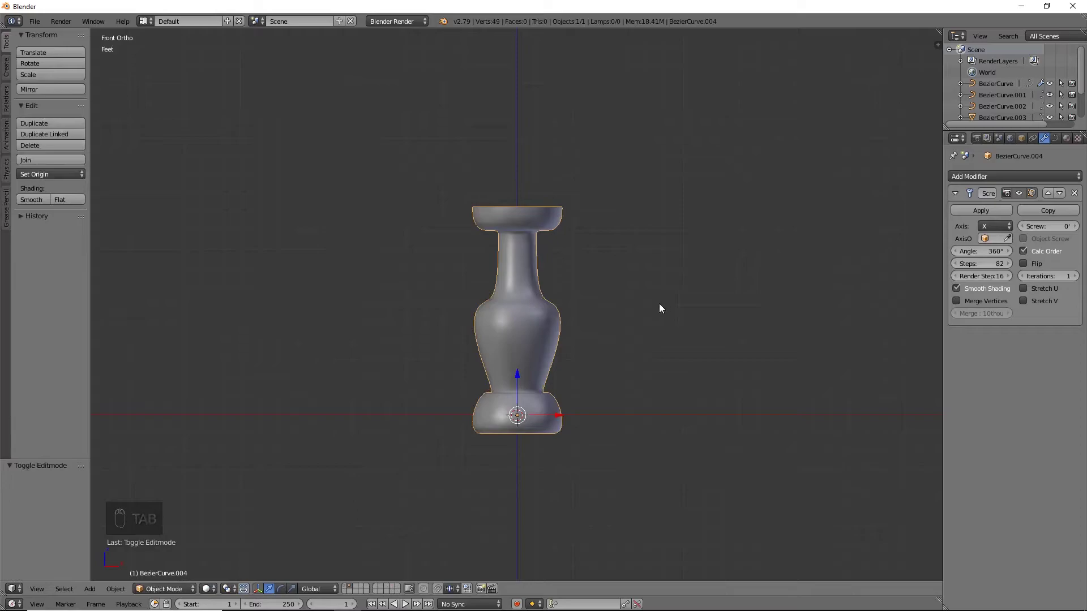
Duplicate the turned object and move the copy 8.62' along X.
key("shift+d")
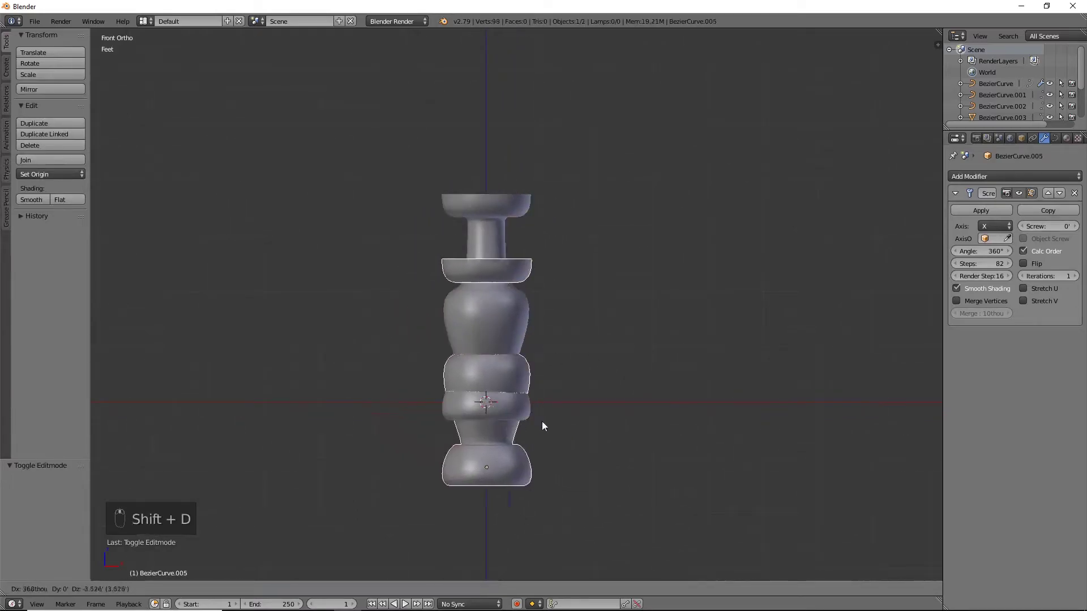
right_click(543, 374)
left_click_drag(527, 406, 686, 393)
middle_click_drag(774, 348, 630, 354, "shift")
Try to apply the copy's Screw modifier, and convert the copy from a curve to a mesh.
left_click(979, 210)
key("alt+c")
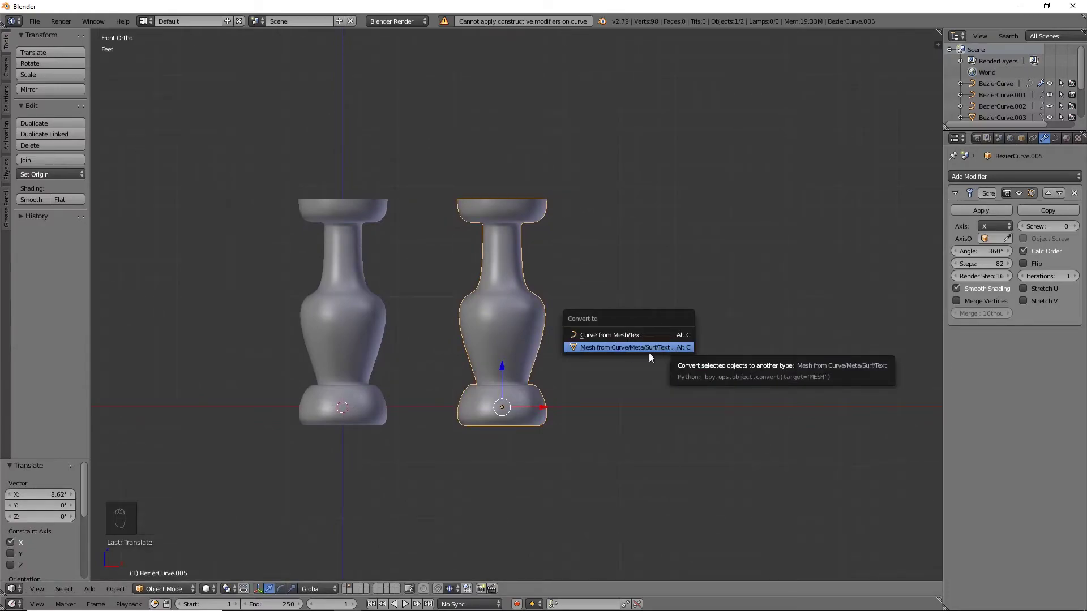
left_click(657, 347)
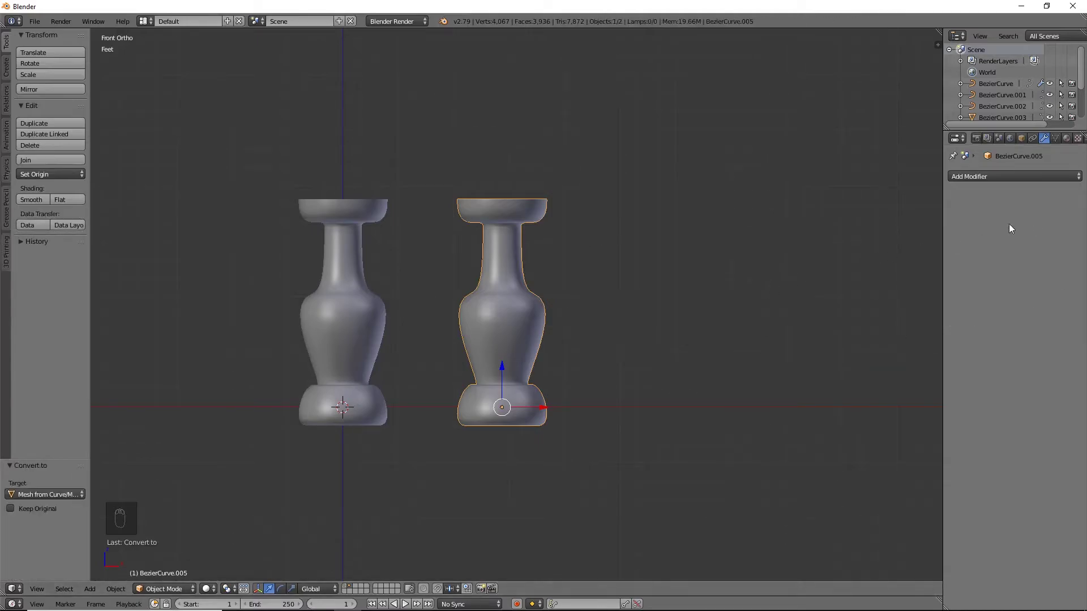
In Edit Mode, select the mesh copy's open top edge loop and fill it with a face.
middle_click_drag(501, 164, 508, 203)
key("Tab")
scroll(654, 227, "up", 6)
middle_click_drag(522, 91, 559, 255, "shift")
scroll(601, 307, "up", 3)
right_click(538, 214, "alt")
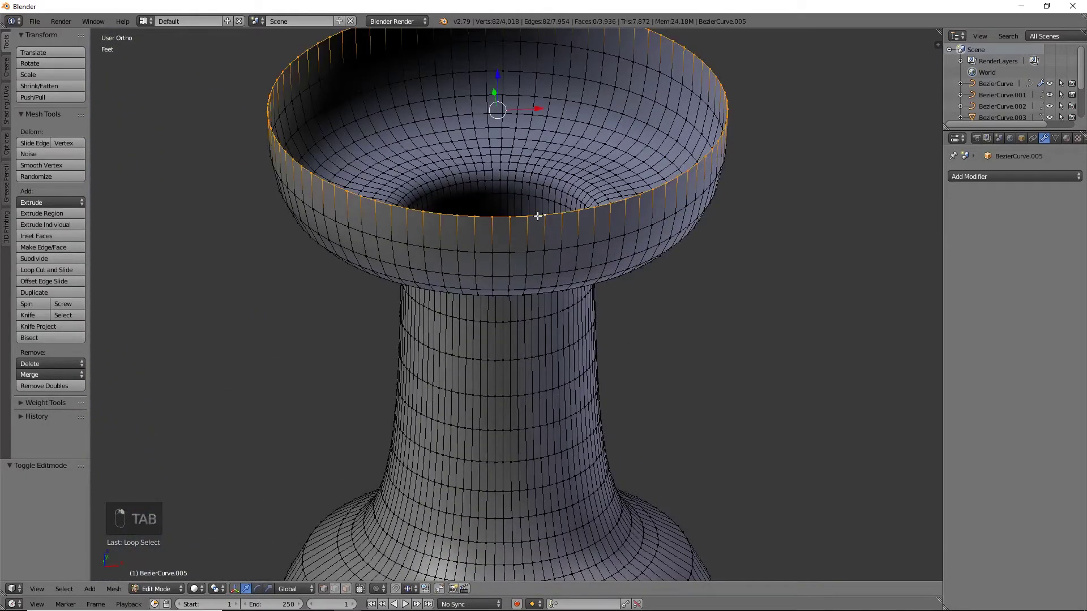
key("f")
Select the open edge loop at the mesh's base, fill it with a face, and return to Object Mode.
scroll(696, 327, "down", 4)
middle_click_drag(723, 437, 594, 219)
scroll(553, 332, "up", 7)
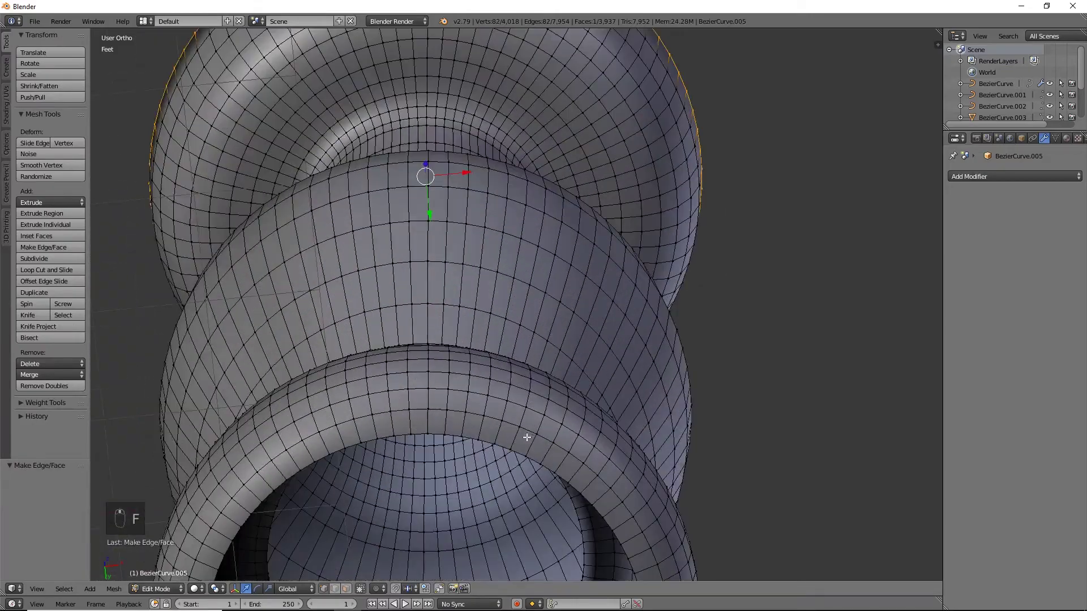
middle_click_drag(526, 434, 520, 247, "shift")
right_click(505, 260, "alt")
right_click(502, 262, "alt")
right_click(498, 260, "alt")
key("f")
scroll(708, 206, "down", 6)
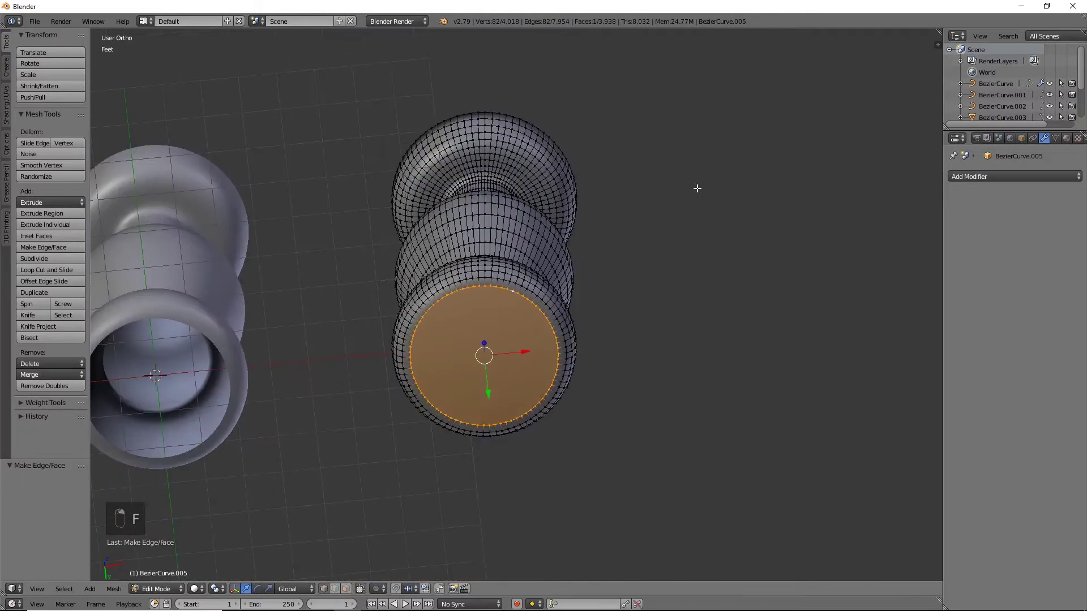
middle_click_drag(708, 206, 665, 245)
key("Tab")
Show both objects in front view and select the original curve-based object.
key("KP_1")
scroll(601, 355, "down", 4)
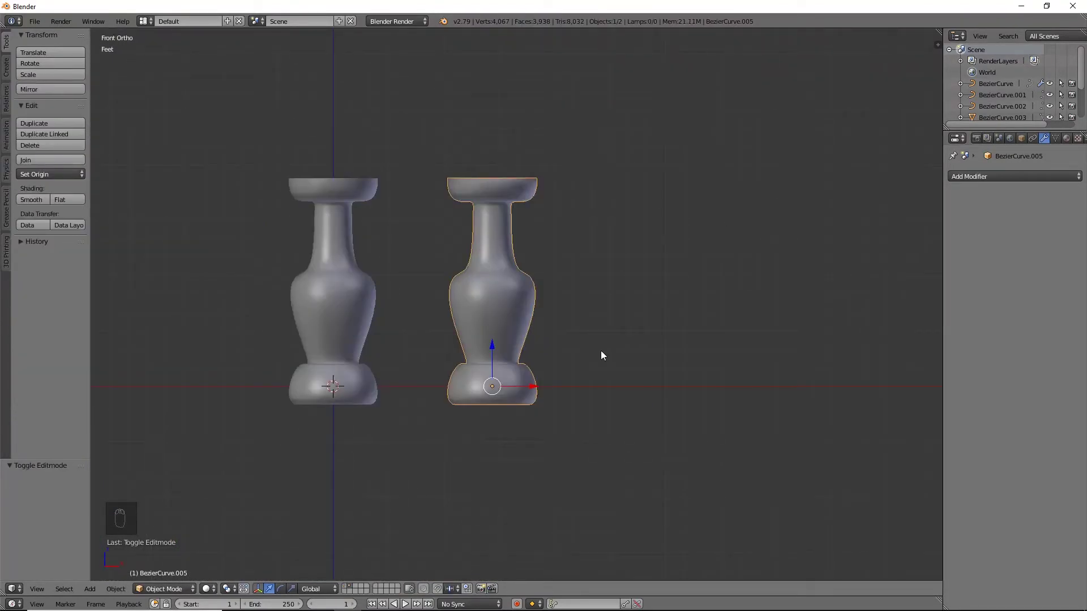
key("KP_Decimal")
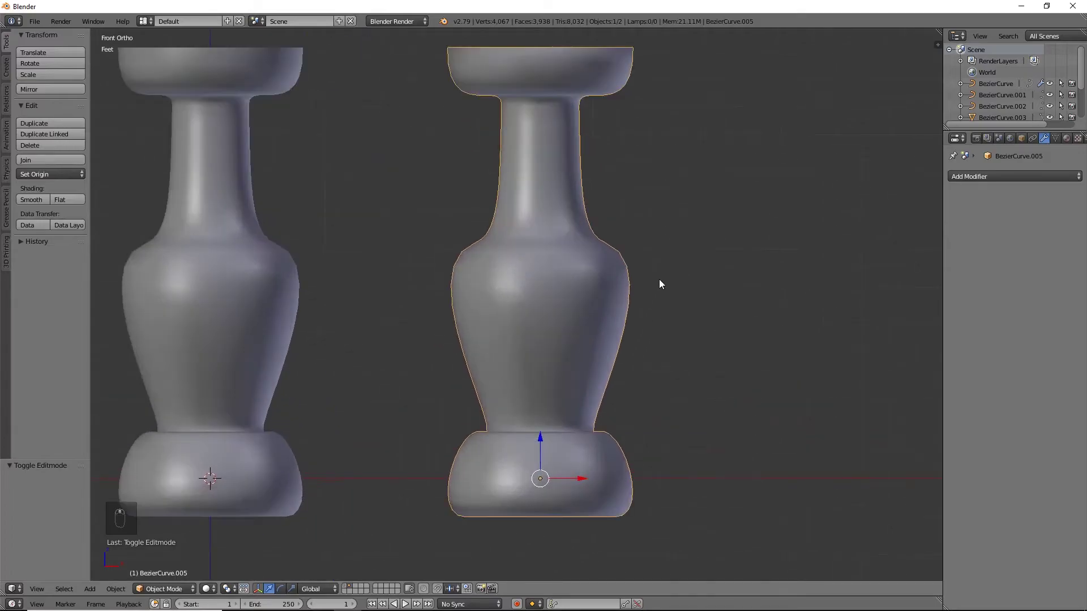
scroll(658, 284, "down", 1)
middle_click_drag(659, 283, 665, 310, "shift")
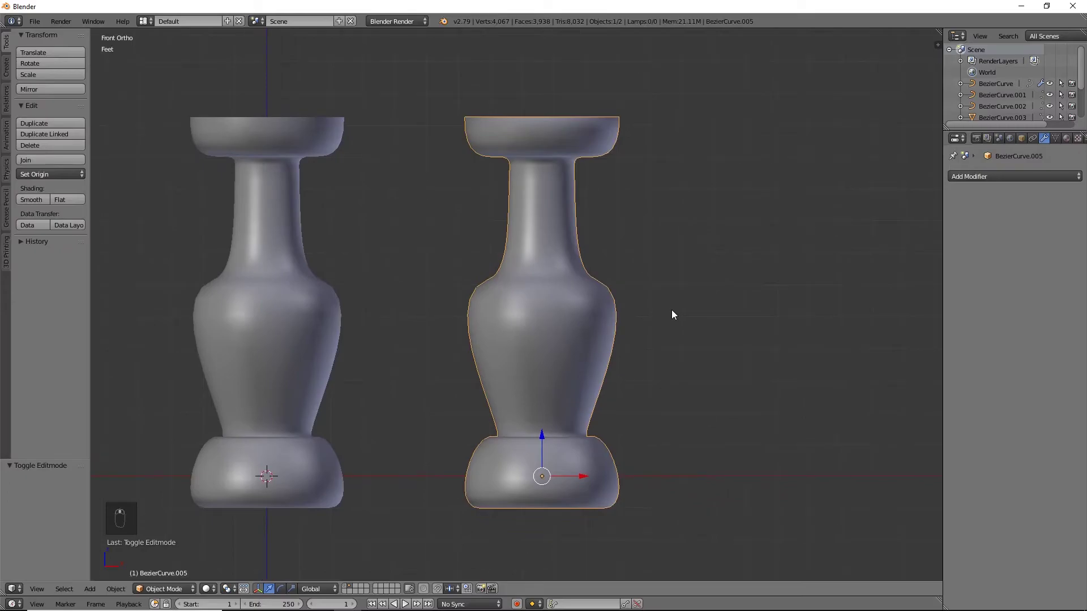
right_click(281, 317)
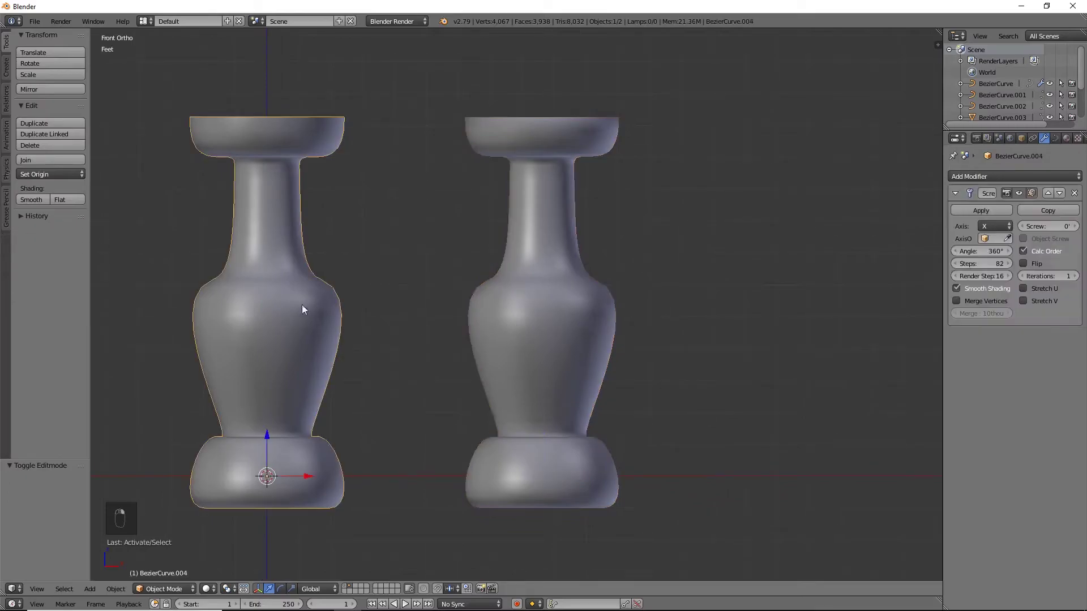
In Edit Mode, move the original curve's upper neck control point down and inward to form a narrower neck.
key("Tab")
middle_click_drag(291, 308, 528, 322, "shift")
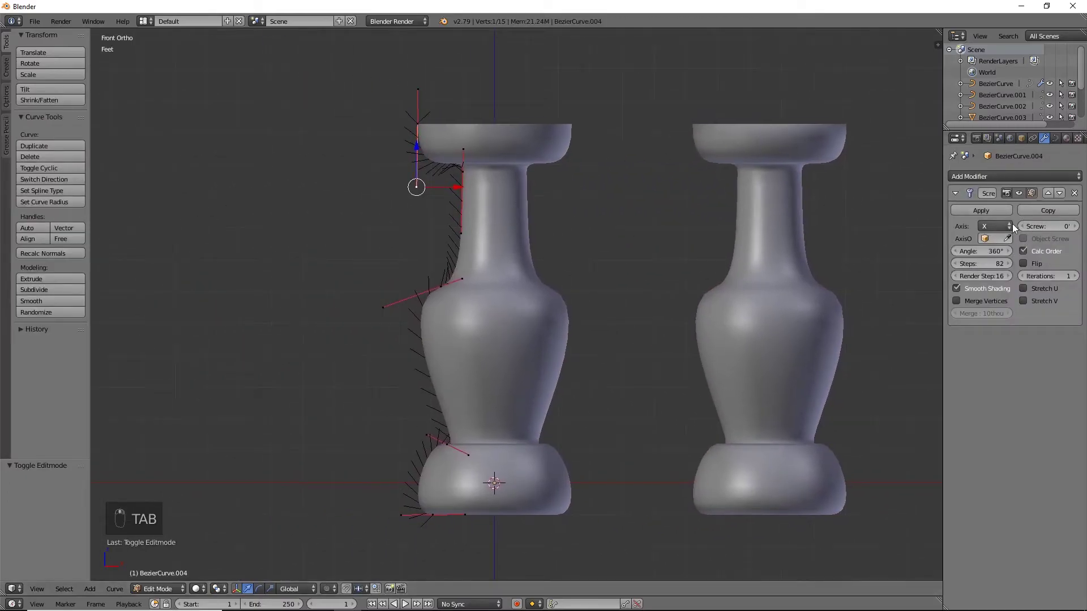
right_click(463, 170)
key("g")
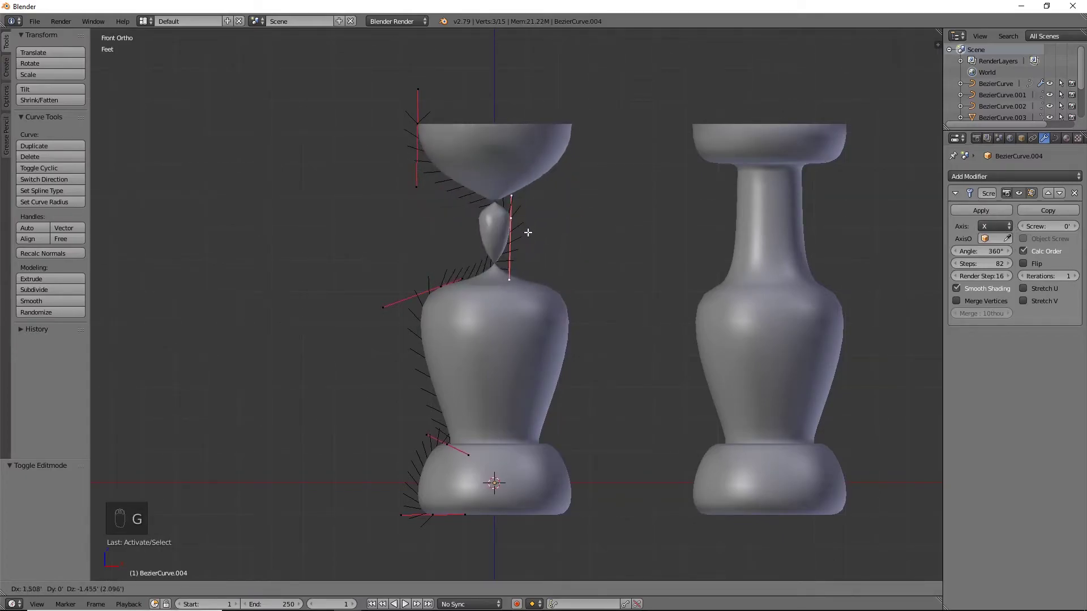
left_click(520, 230)
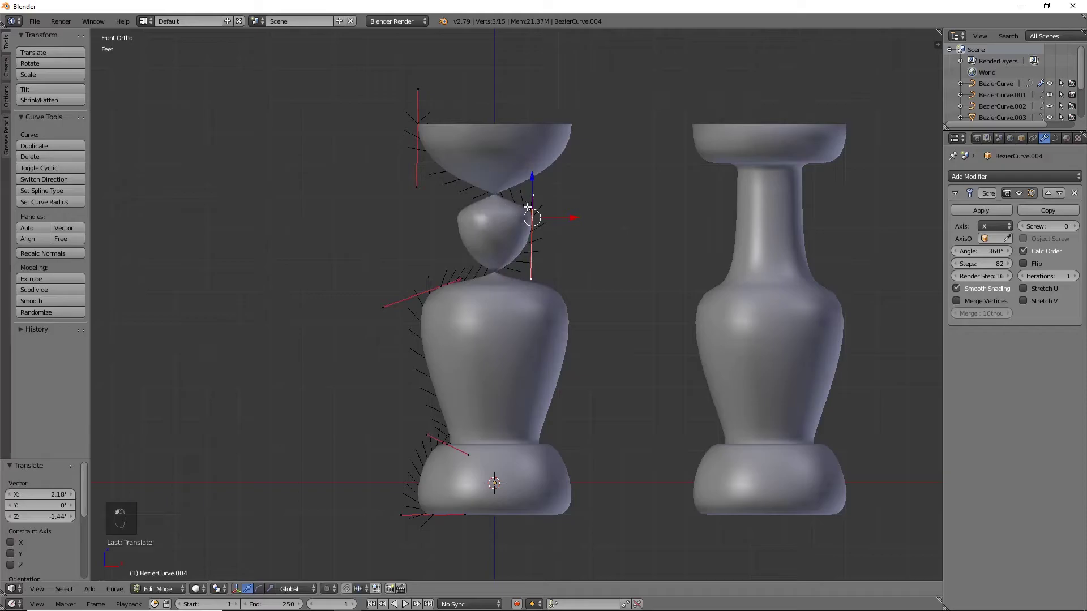
left_click_drag(572, 213, 521, 218)
Move the shoulder point's upper handle inward and pull the inner handle just above the base upward, forming a collar and flared base.
right_click(461, 277)
key("g")
left_click_drag(529, 258, 451, 272)
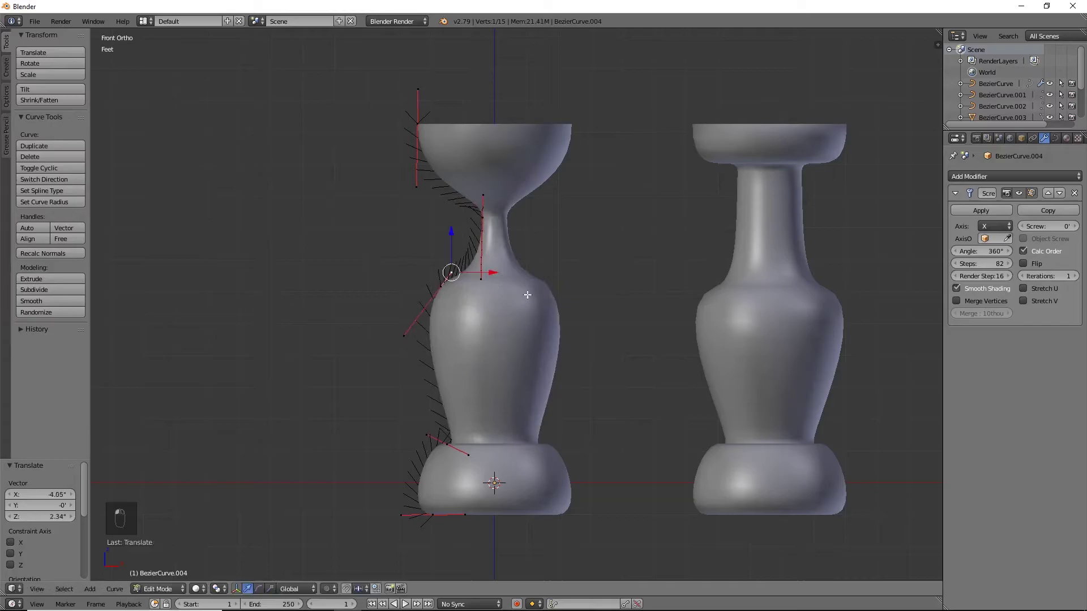
middle_click_drag(464, 455, 521, 395)
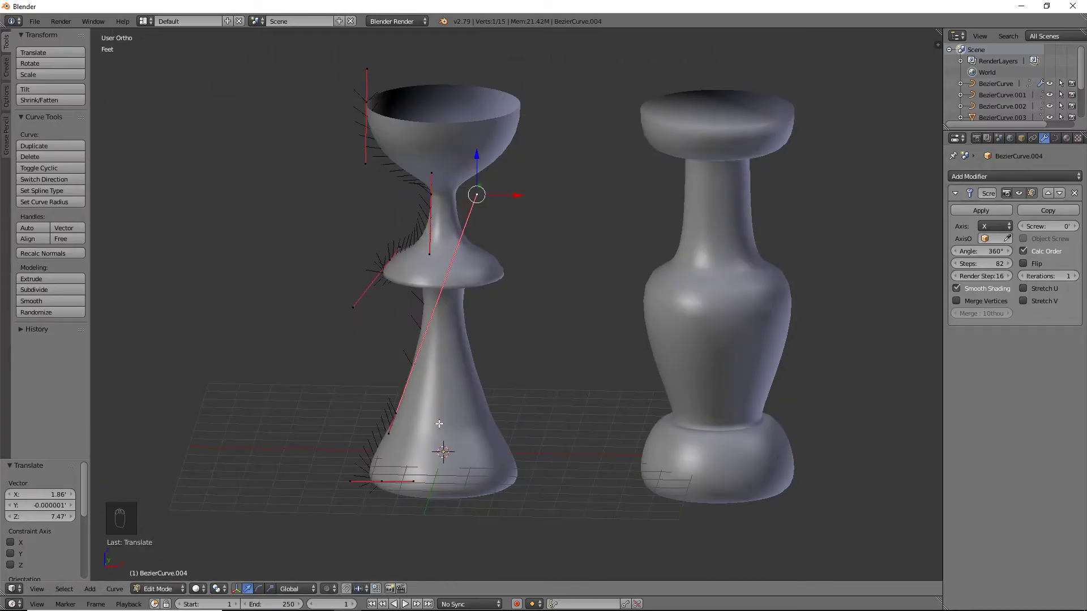
Return to Object Mode, select the capped mesh copy, and show its transform and dimension properties.
middle_click_drag(636, 365, 534, 336, "shift")
key("Tab")
right_click(572, 330)
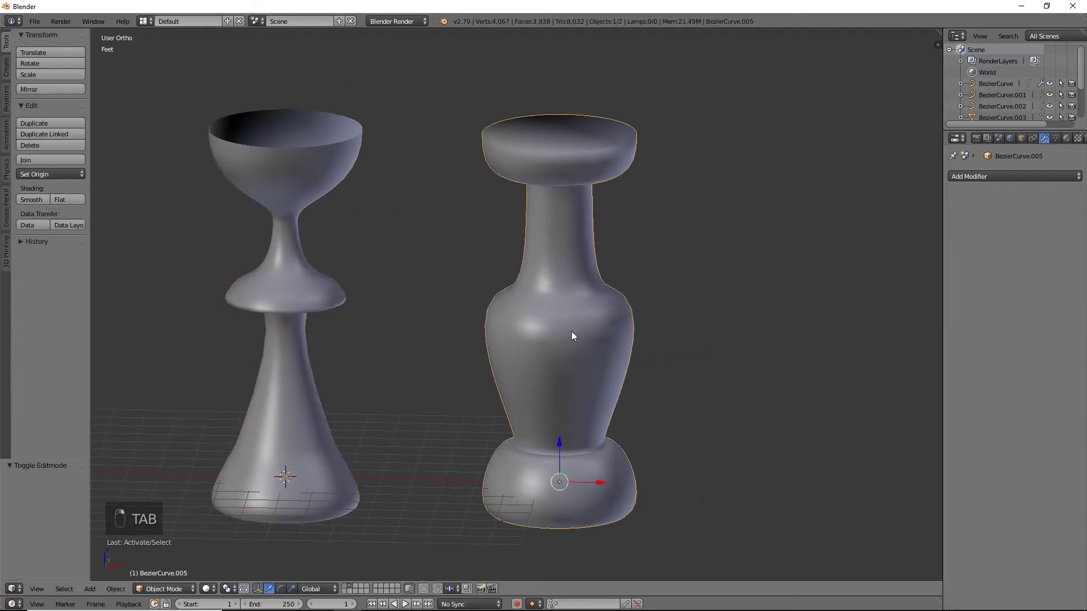
key("n")
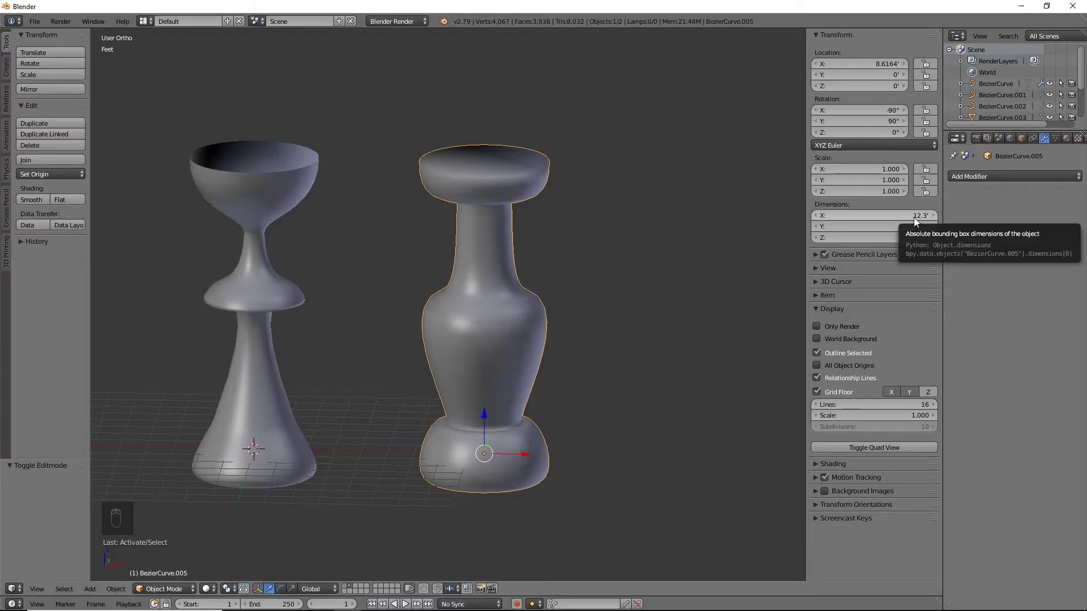
Scale the mesh copy down to about 0.027, making it about 3.98 inches tall, and view it up close.
key("s")
left_click(501, 452)
key("s")
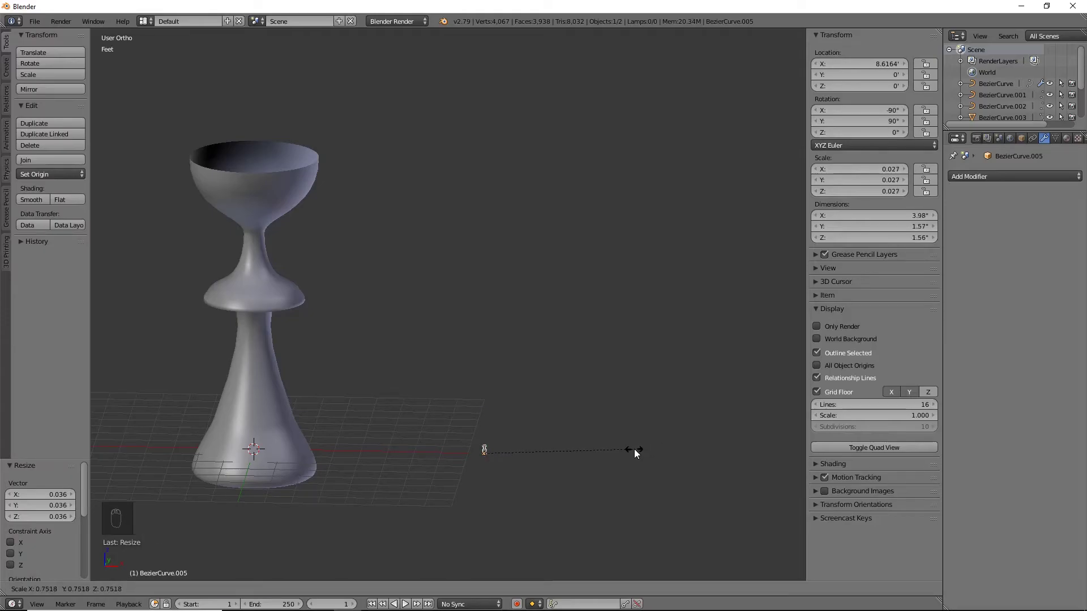
left_click(634, 449)
key("KP_Decimal")
scroll(595, 448, "down", 5)
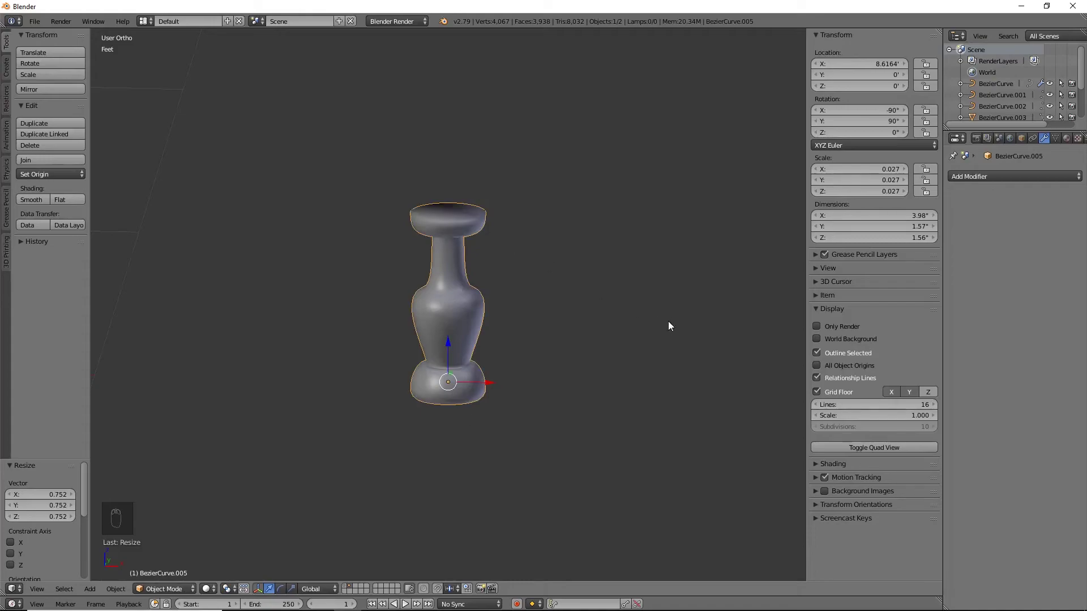
middle_click_drag(666, 312, 492, 267)
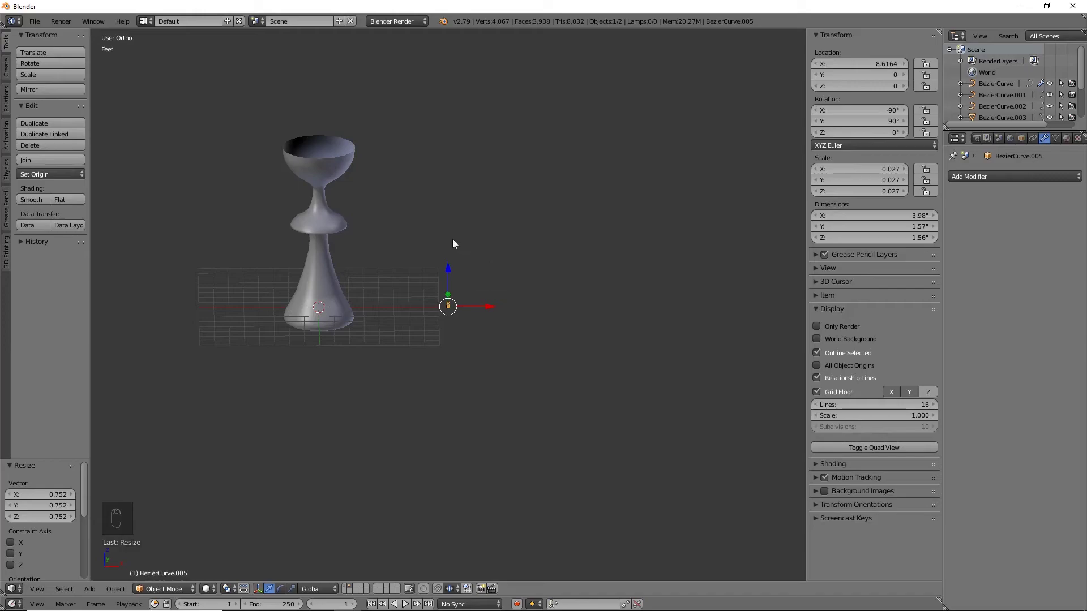
Select the curve-based object and, in Edit Mode from the front, move the rim control point's lower handle vertically.
right_click(317, 211)
key("KP_1")
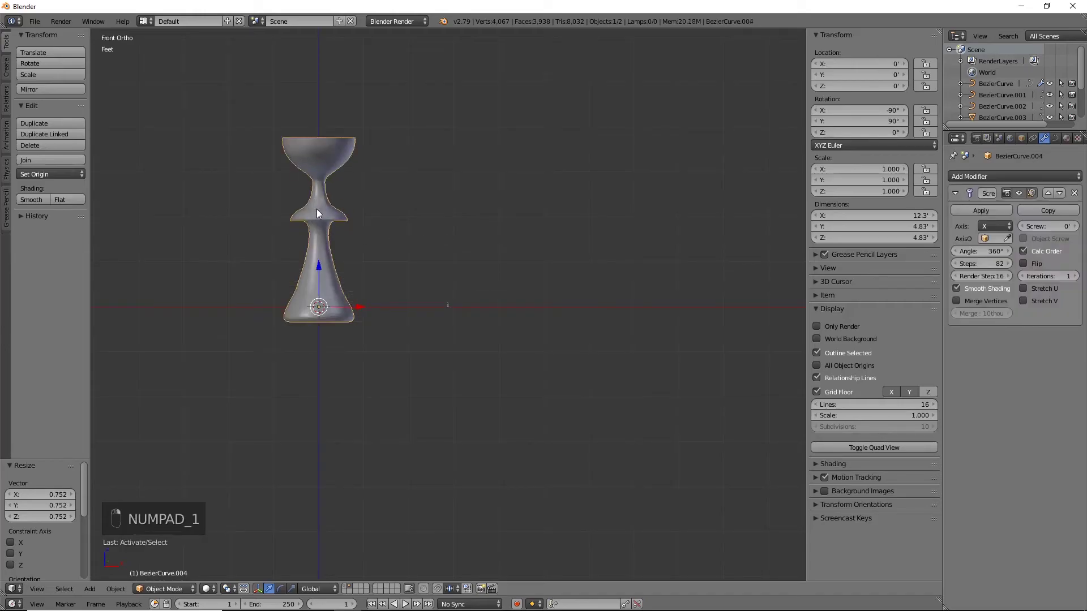
key("Tab")
scroll(359, 253, "up", 6)
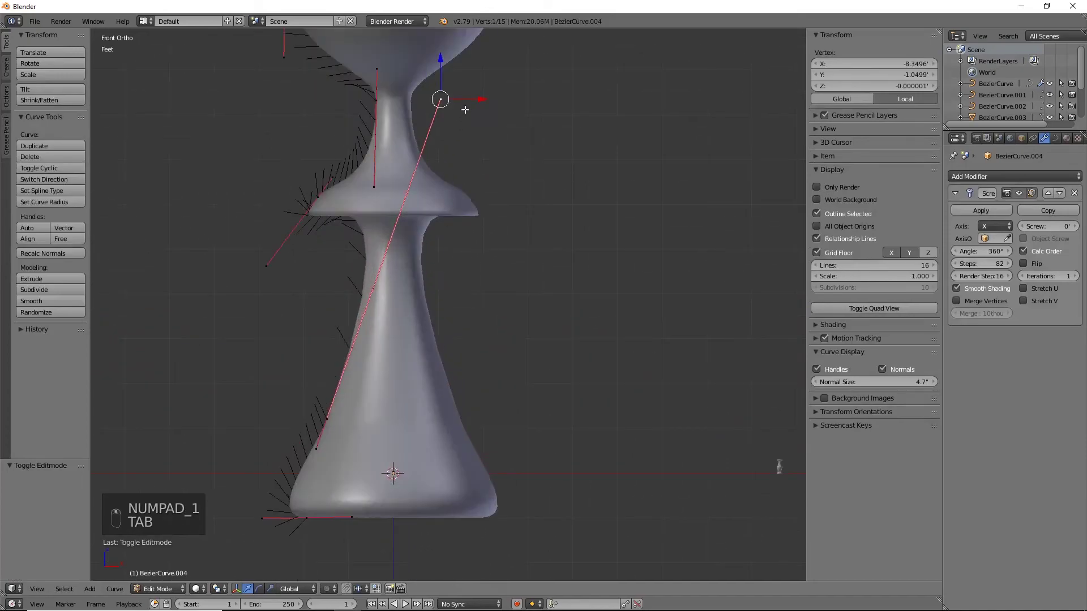
middle_click_drag(363, 158, 466, 358, "shift")
scroll(444, 294, "up", 4)
middle_click_drag(325, 309, 275, 263, "shift")
right_click(305, 261)
left_click_drag(305, 224, 551, 276)
Move the neck control point's upper handle vertically to reshape the underside of the cup.
right_click(498, 287)
left_click_drag(498, 244, 460, 535)
left_click(461, 542)
Fine-tune the curve of the rim by moving its lower handle up about 2.37 inches along the Z axis.
middle_click_drag(419, 436, 457, 535, "shift")
scroll(420, 414, "up", 3)
middle_click_drag(541, 338, 508, 356, "shift")
right_click(238, 490)
key("g")
key("z")
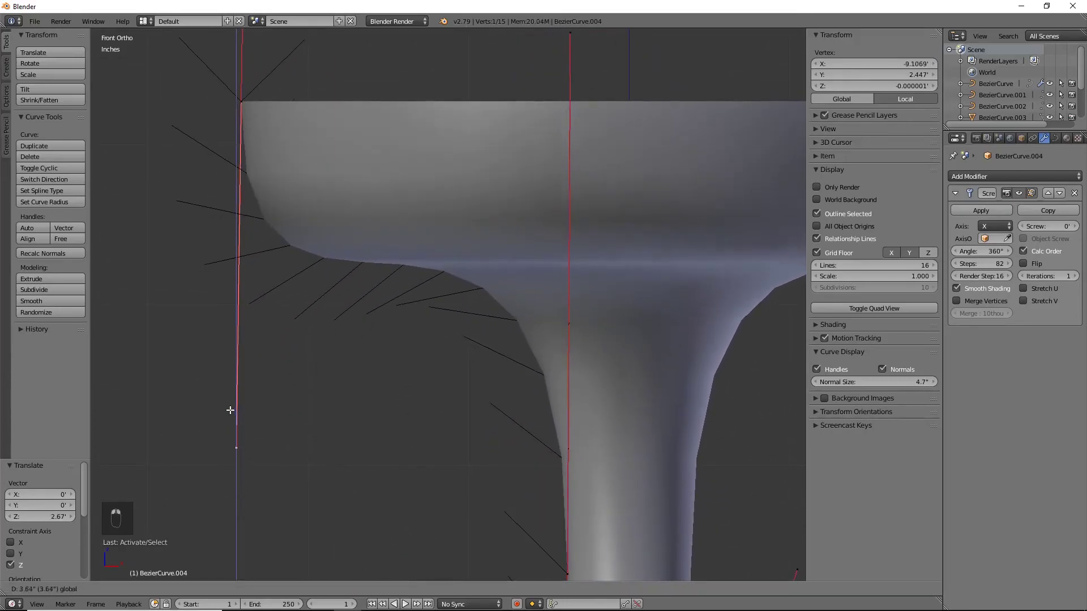
left_click(233, 425)
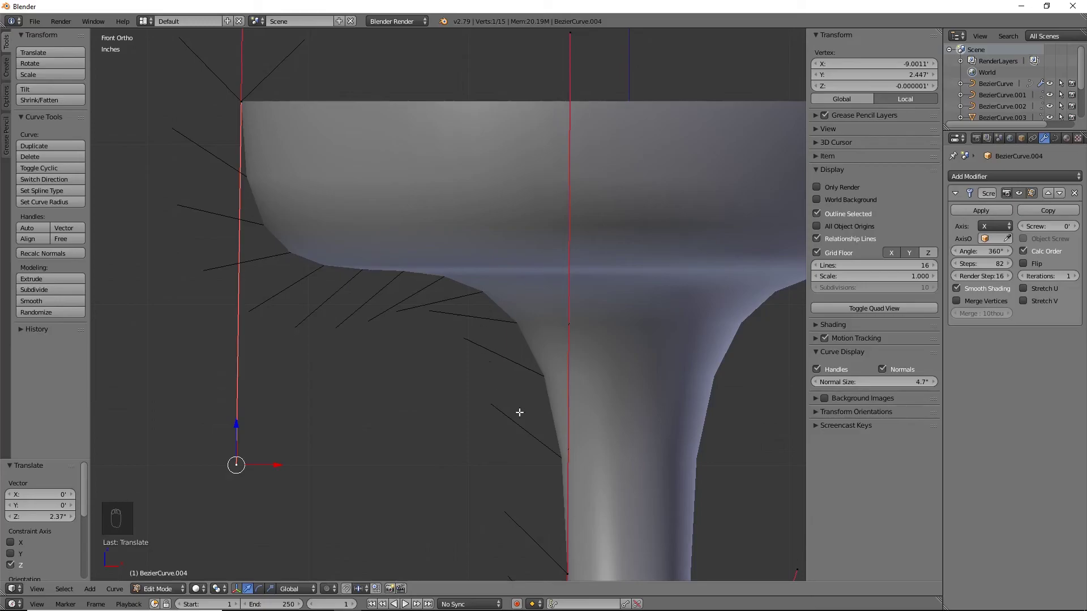
Examine the reshaped rim, collar and base of the curve-based object from several angles, and return to Object Mode.
scroll(501, 387, "down", 10, "shift")
middle_click_drag(470, 155, 598, 225)
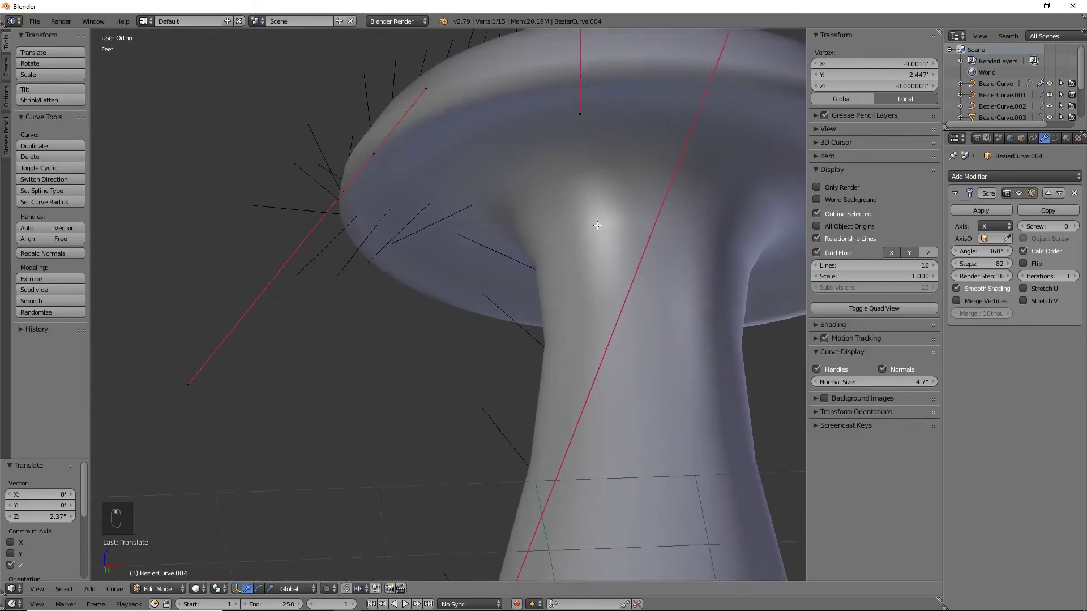
middle_click_drag(653, 186, 613, 165)
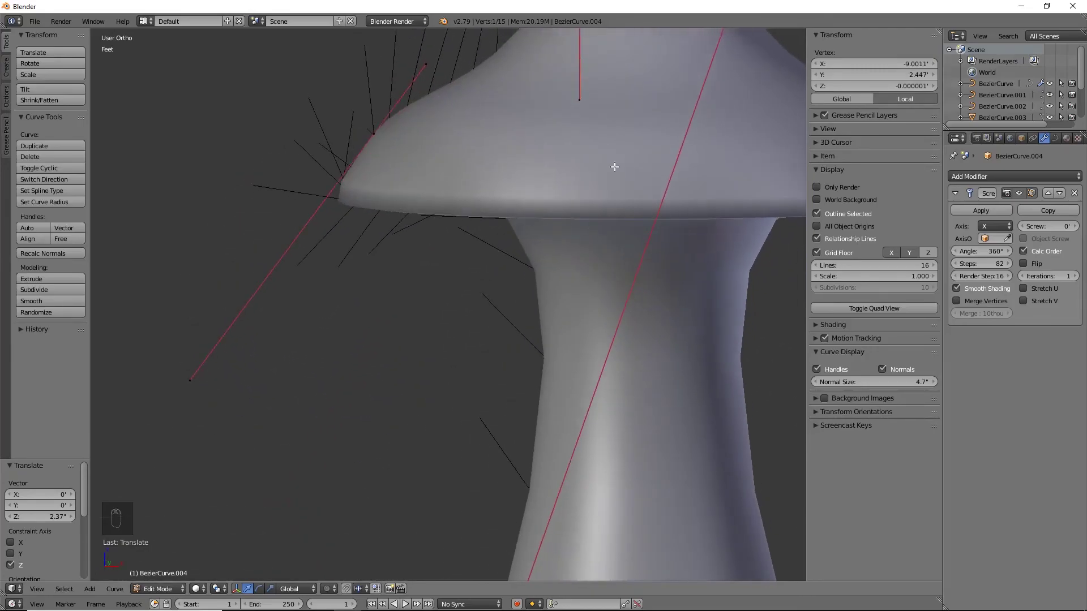
right_click(375, 132)
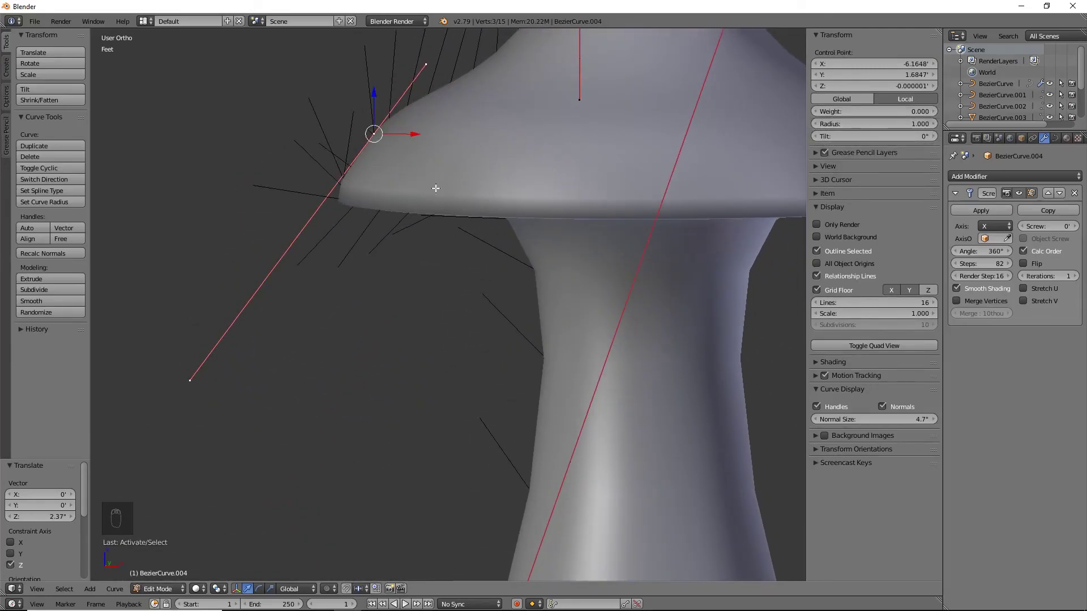
scroll(481, 246, "down", 5)
middle_click_drag(527, 330, 574, 165, "shift")
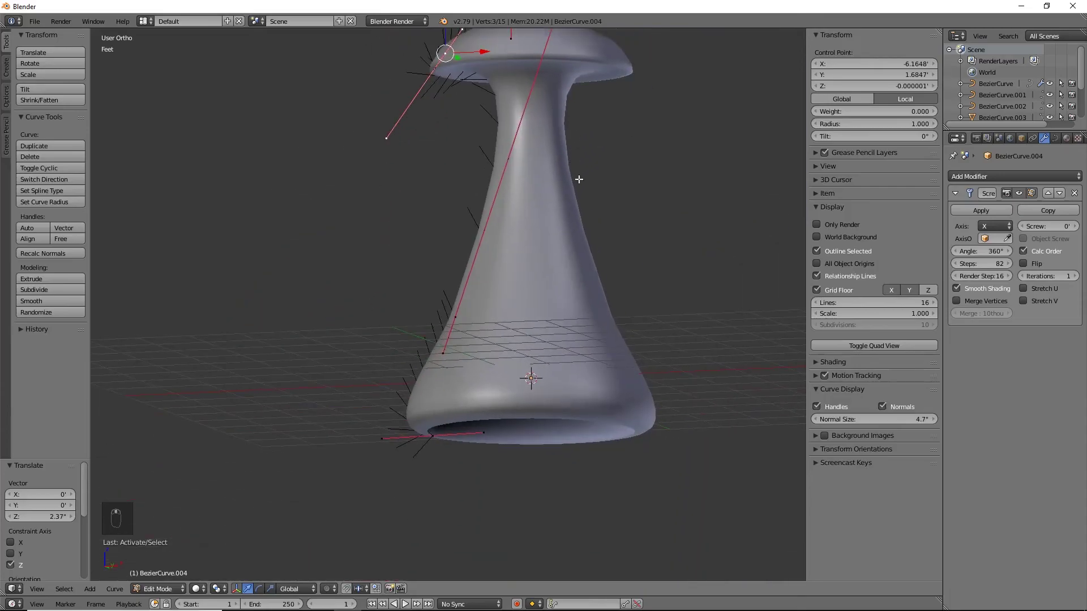
middle_click_drag(596, 230, 581, 255)
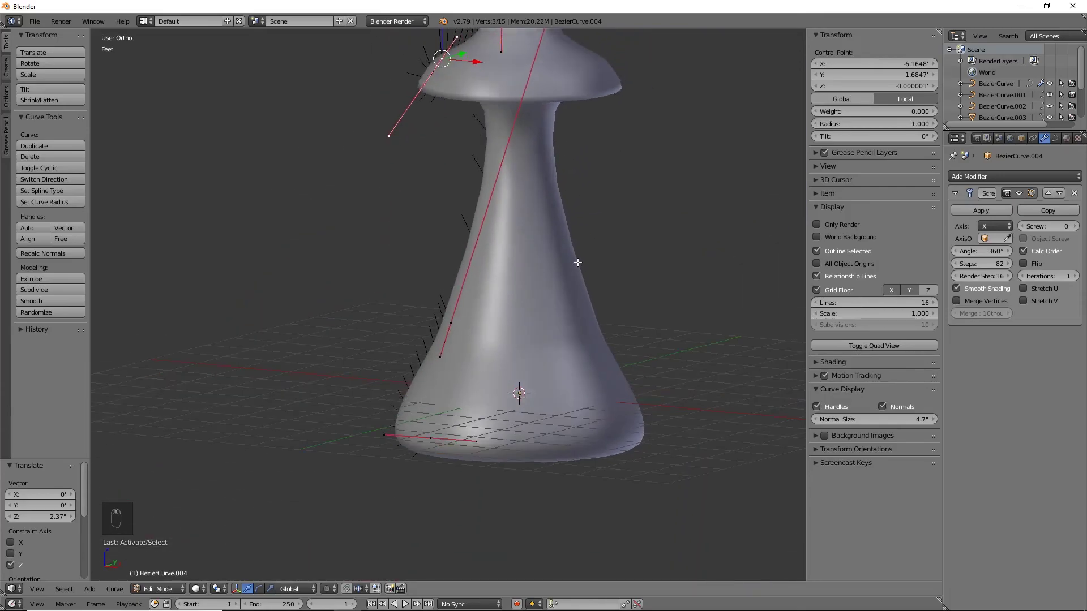
scroll(557, 214, "down", 5)
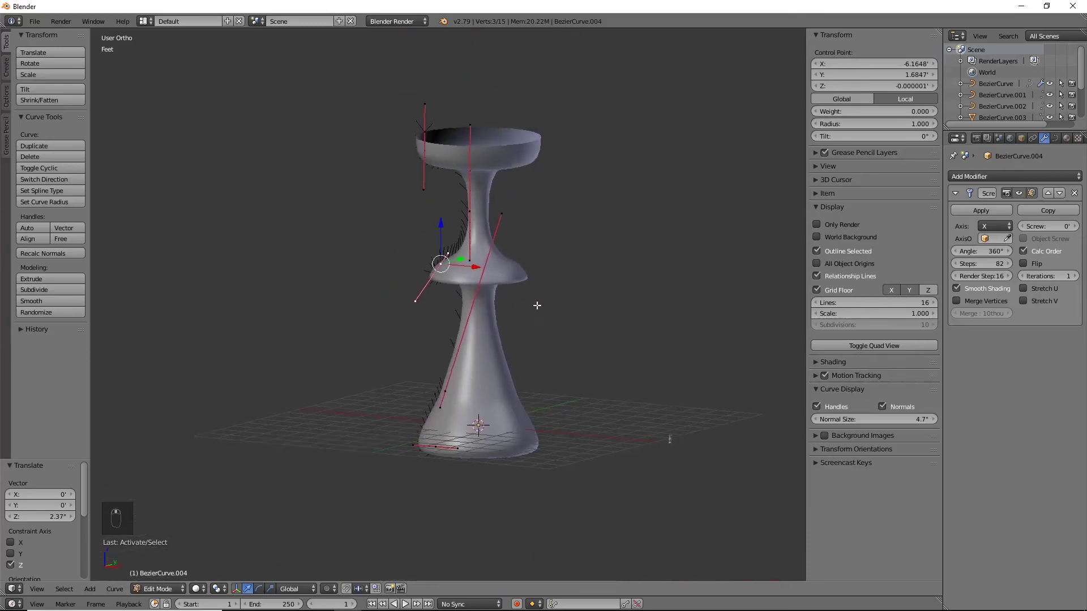
middle_click_drag(580, 315, 594, 385)
key("Tab")
middle_click_drag(660, 430, 623, 404)
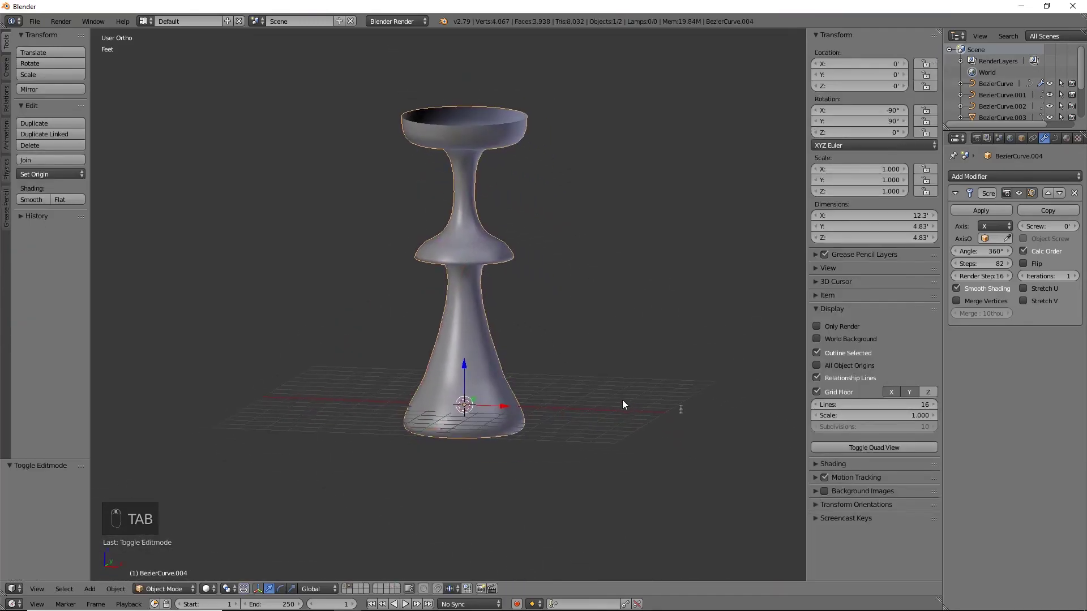